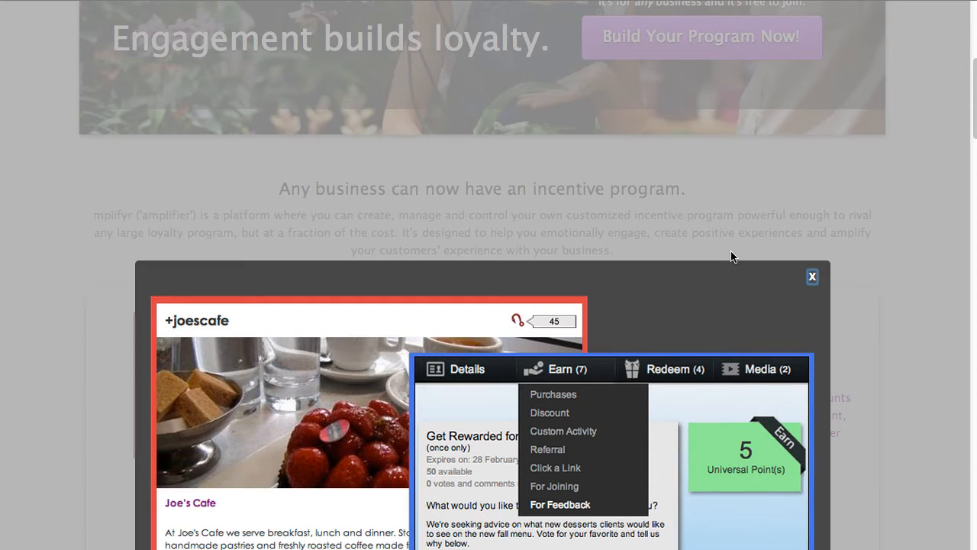
# Examine the enlarged rewards preview with its item voucher example, and close it.
pyautogui.scroll(-6, 733, 259)
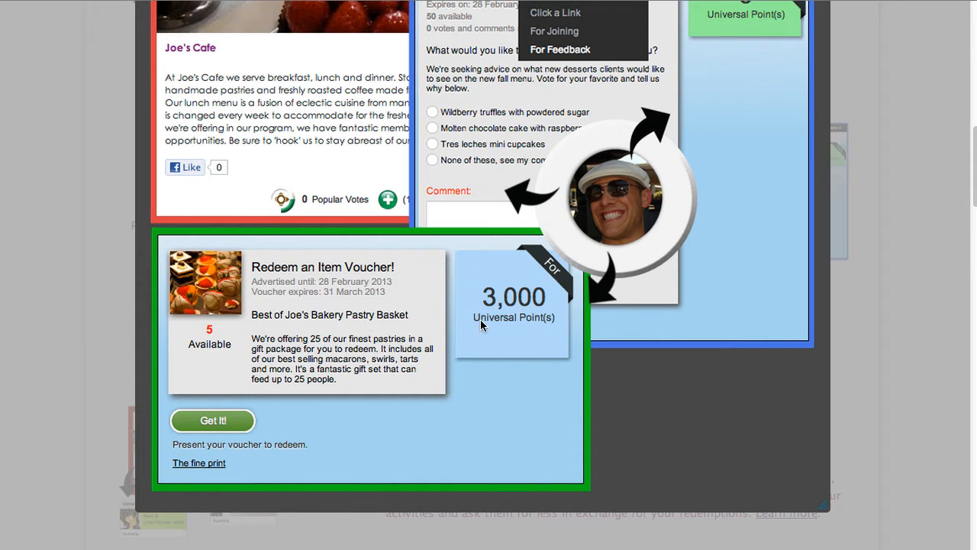
pyautogui.scroll(5, 570, 308)
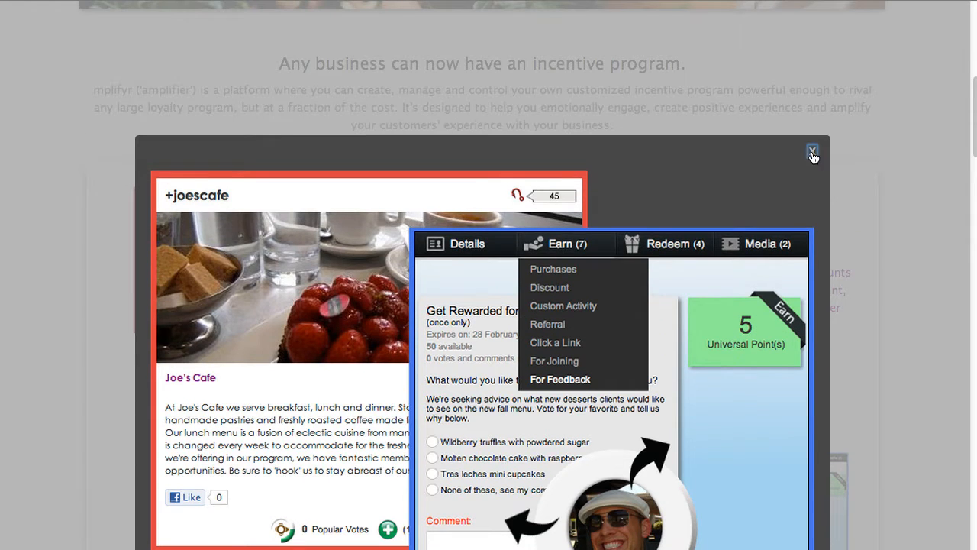
pyautogui.click(812, 151)
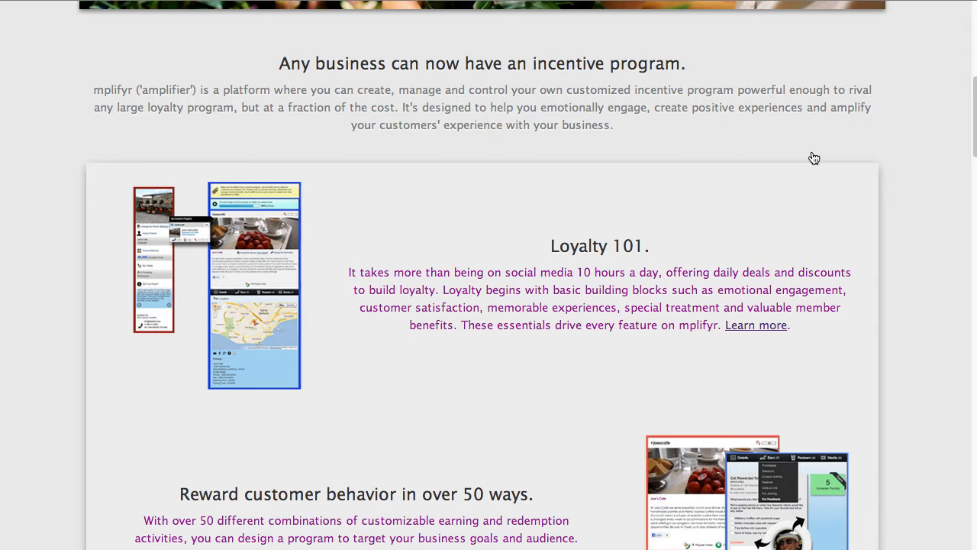
pyautogui.scroll(7, 814, 158)
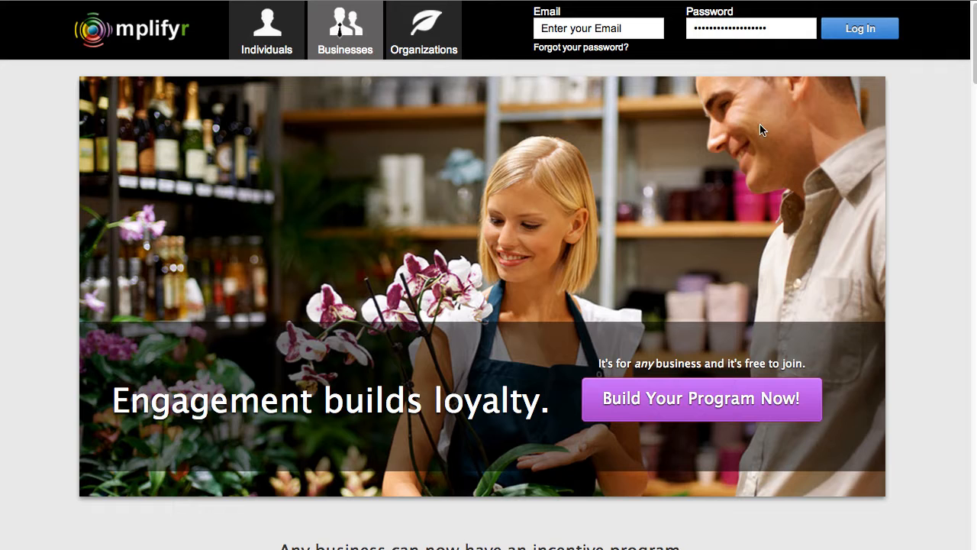
# Log in to the Joe's Cafe business account using the saved login e-mail.
pyautogui.click(553, 29)
pyautogui.press('Down')
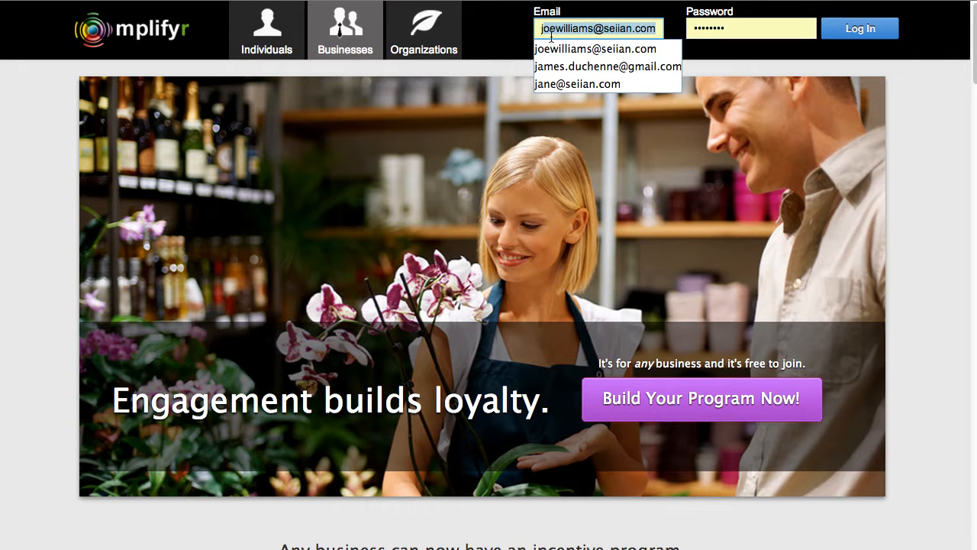
pyautogui.click(589, 46)
pyautogui.click(839, 32)
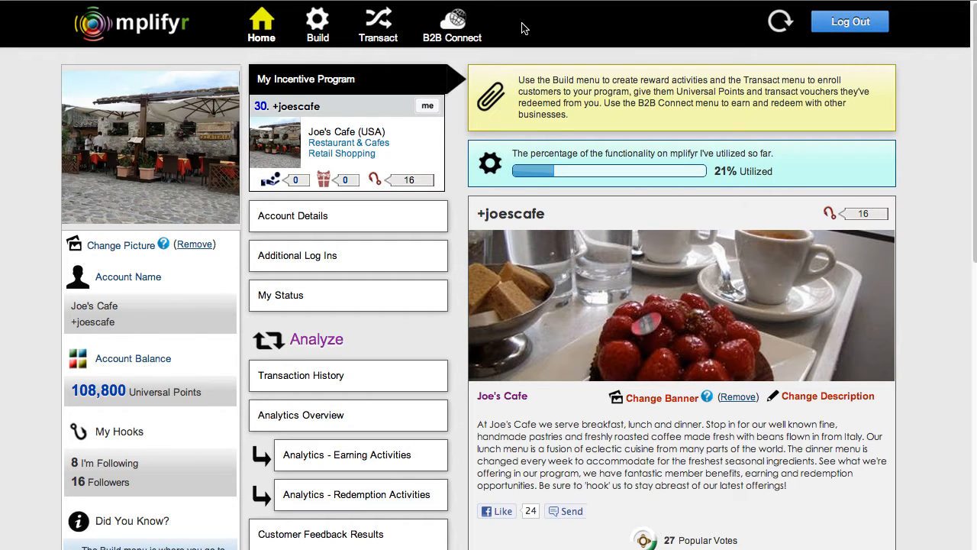
# Open Trade Item Vouchers in the program builder and make the voucher available to All mplifyr Members.
pyautogui.click(316, 26)
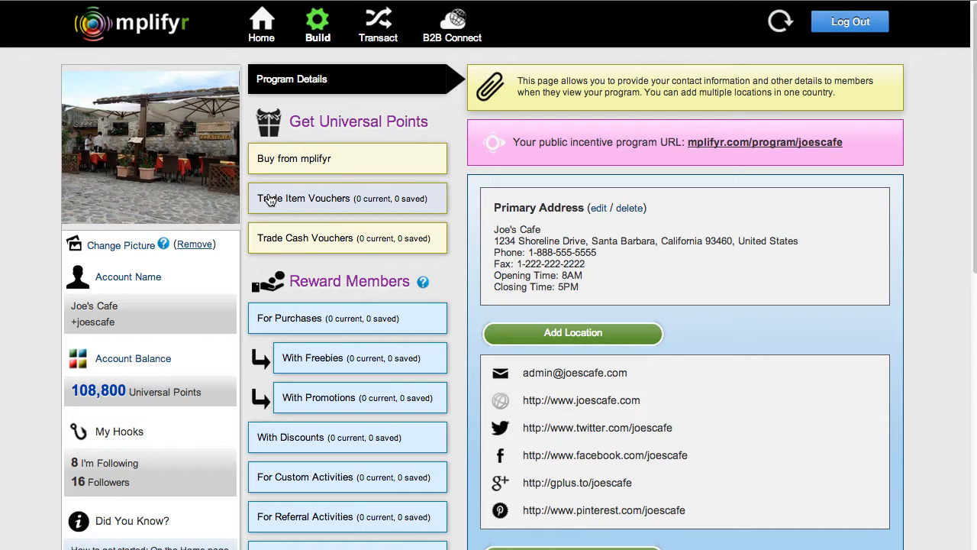
pyautogui.click(318, 198)
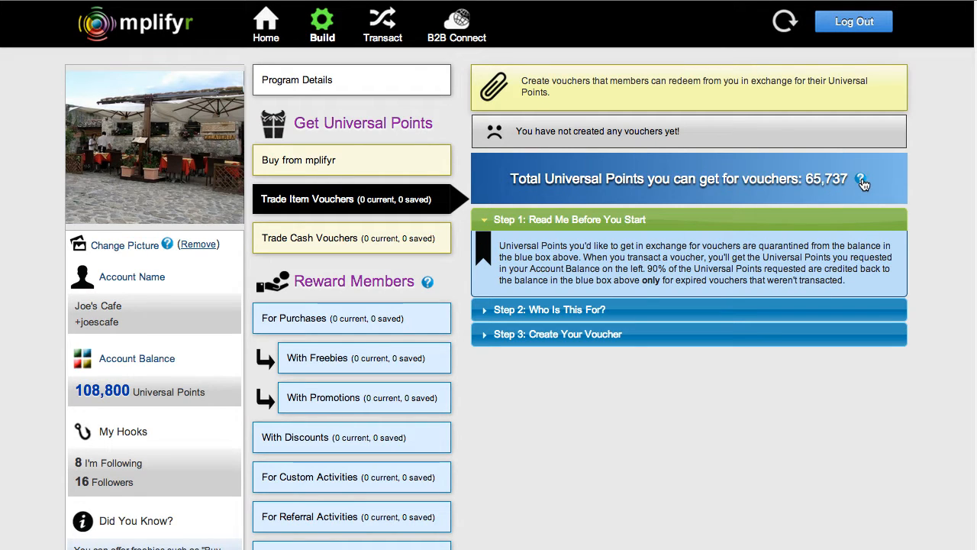
pyautogui.moveTo(863, 181)
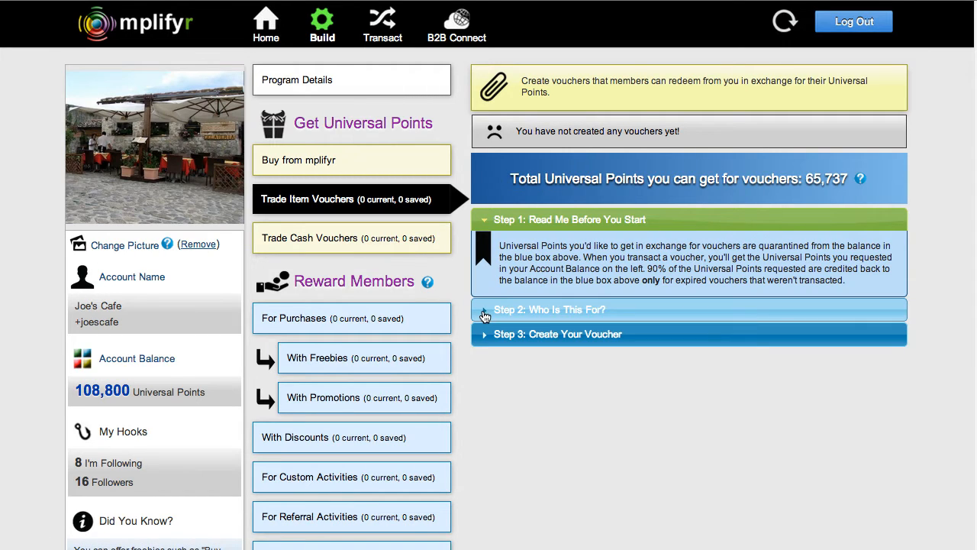
pyautogui.click(485, 311)
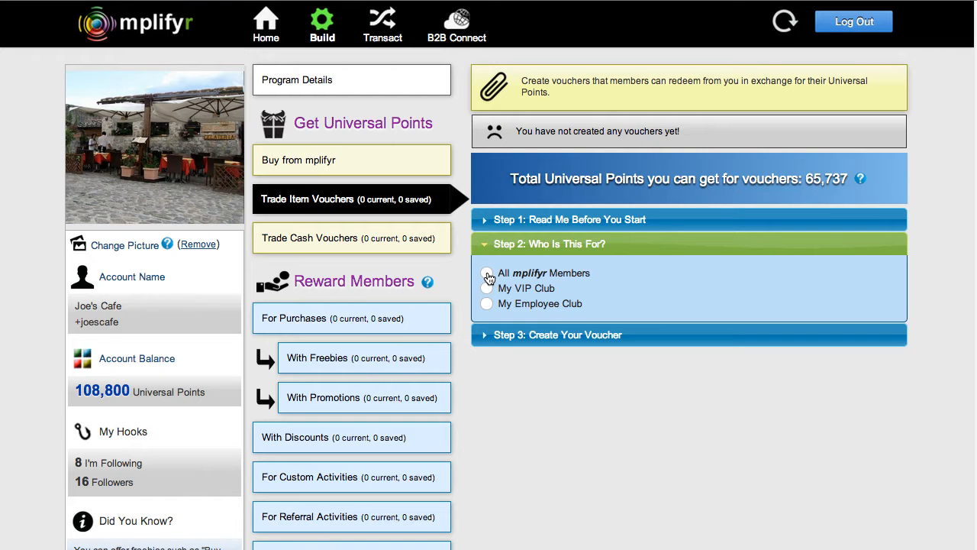
pyautogui.click(488, 274)
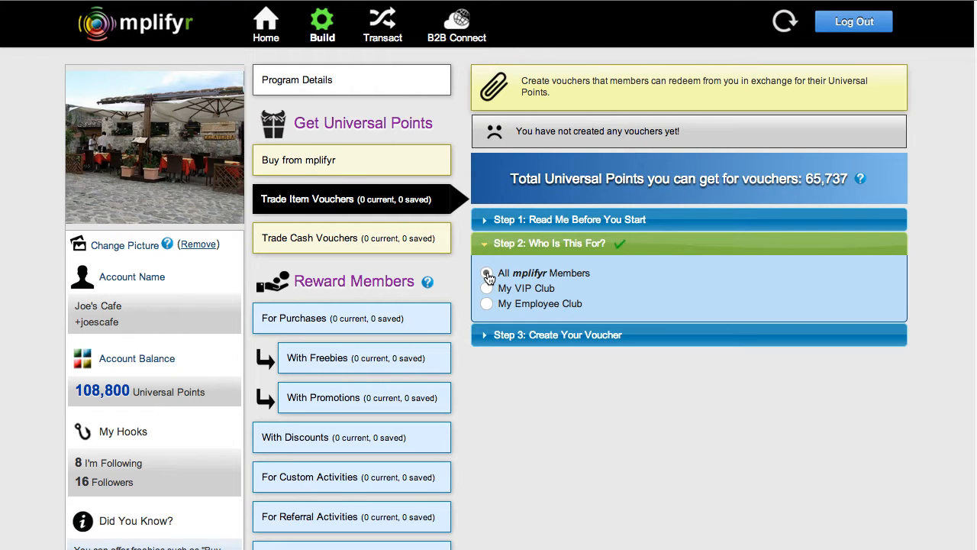
# Start creating the voucher and enter "Pastry Basket" as what is being offered.
pyautogui.click(486, 340)
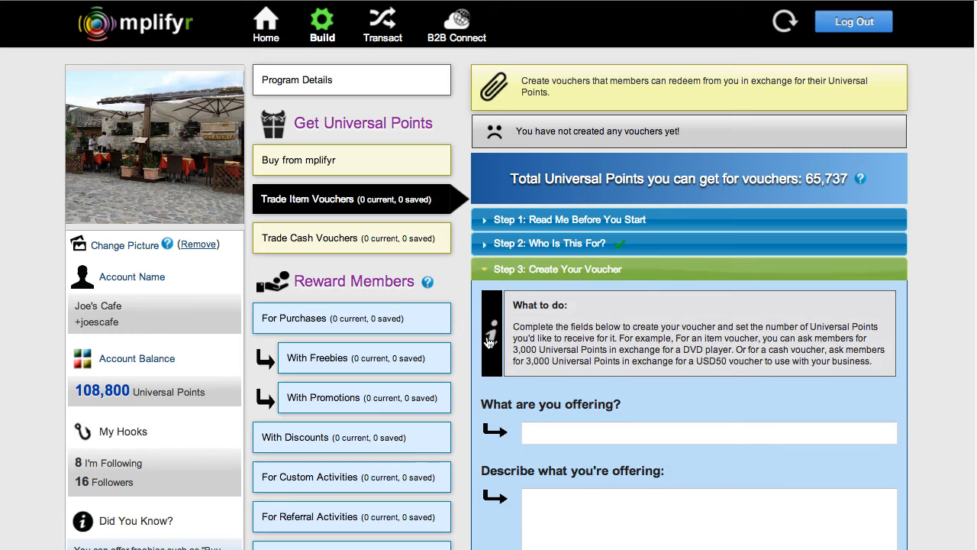
pyautogui.scroll(-2, 821, 382)
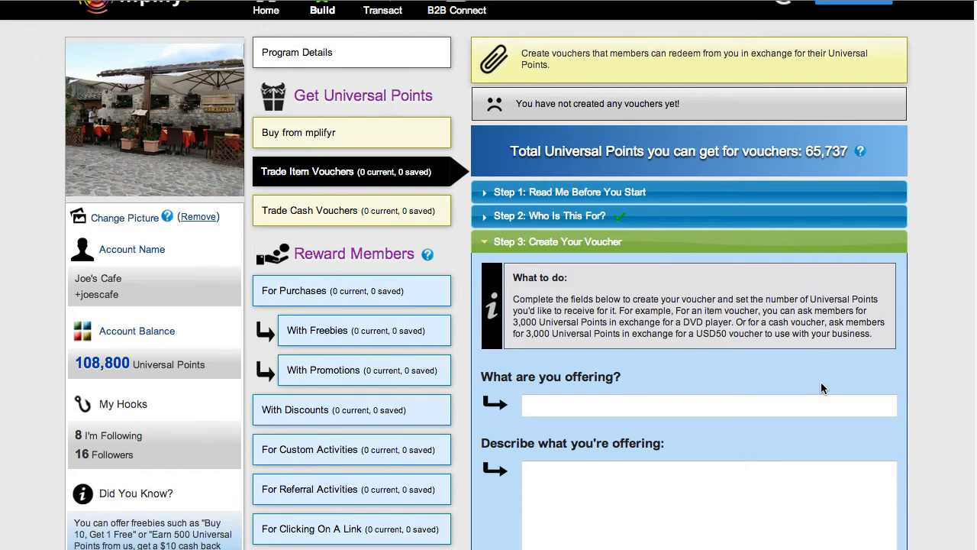
pyautogui.scroll(-3, 821, 388)
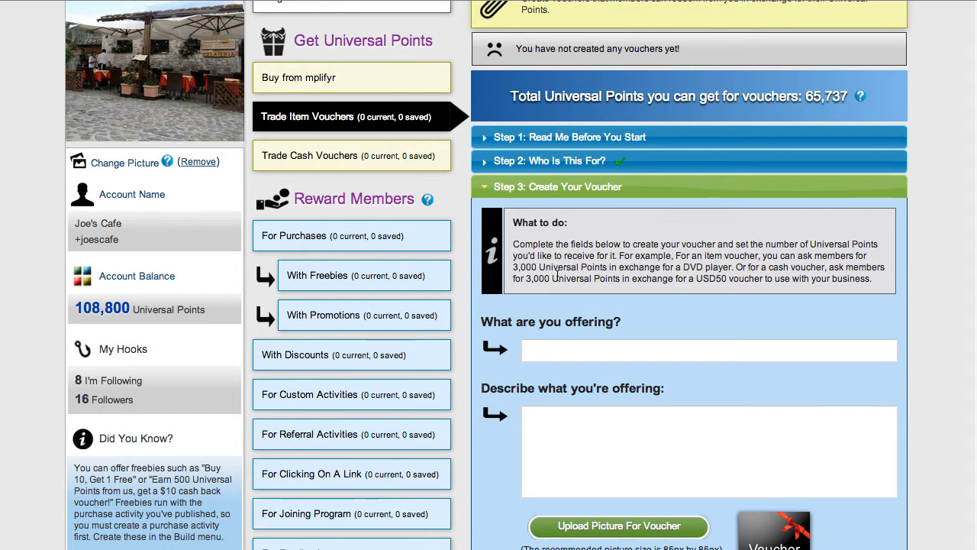
pyautogui.scroll(-5, 481, 169)
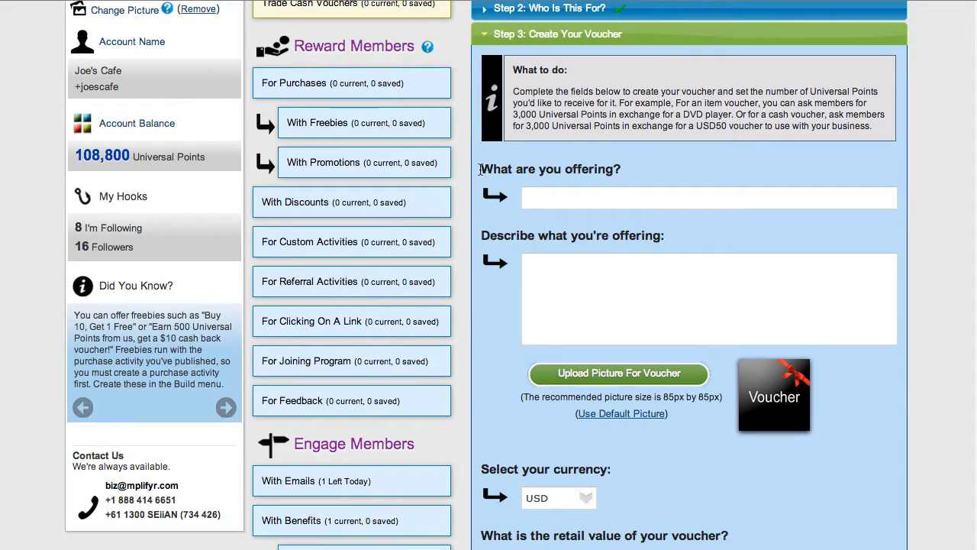
pyautogui.click(539, 197)
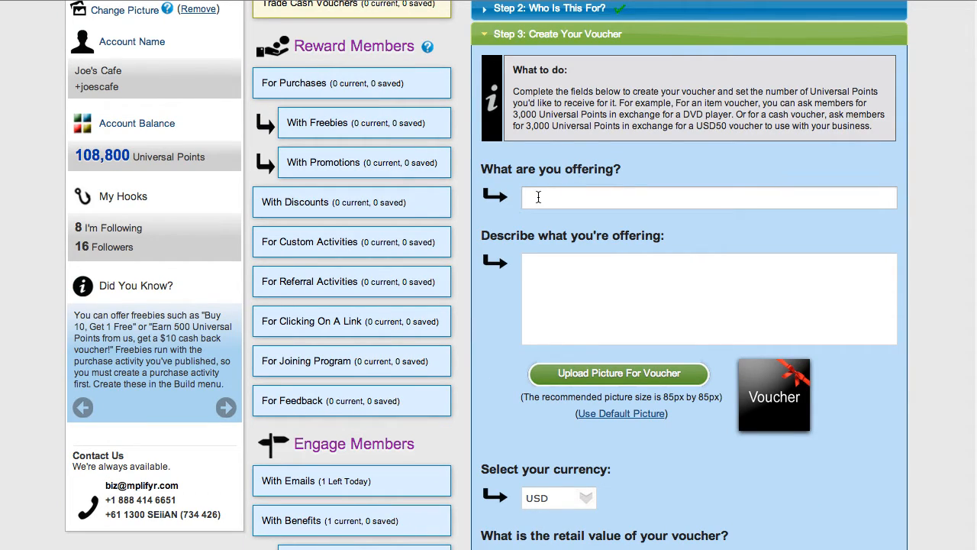
pyautogui.click(534, 195)
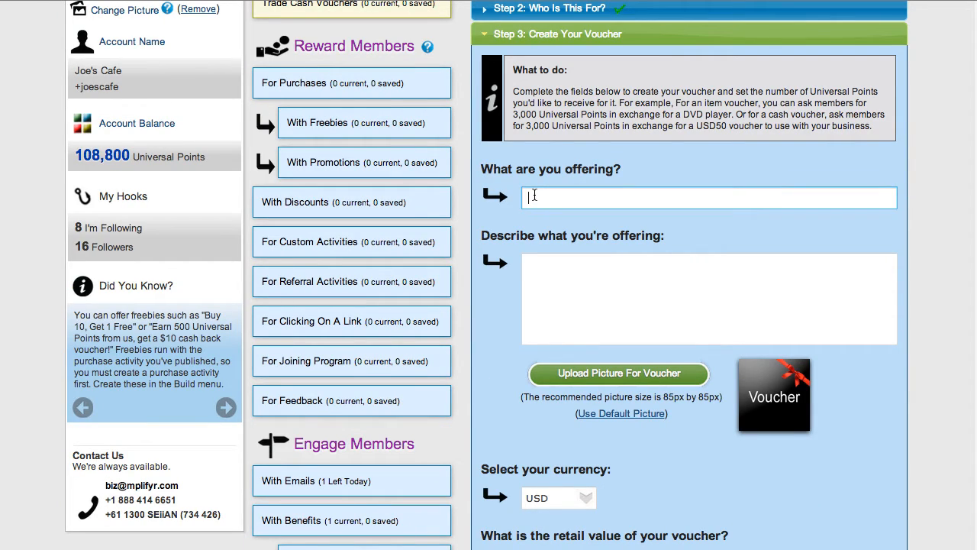
pyautogui.write('P')
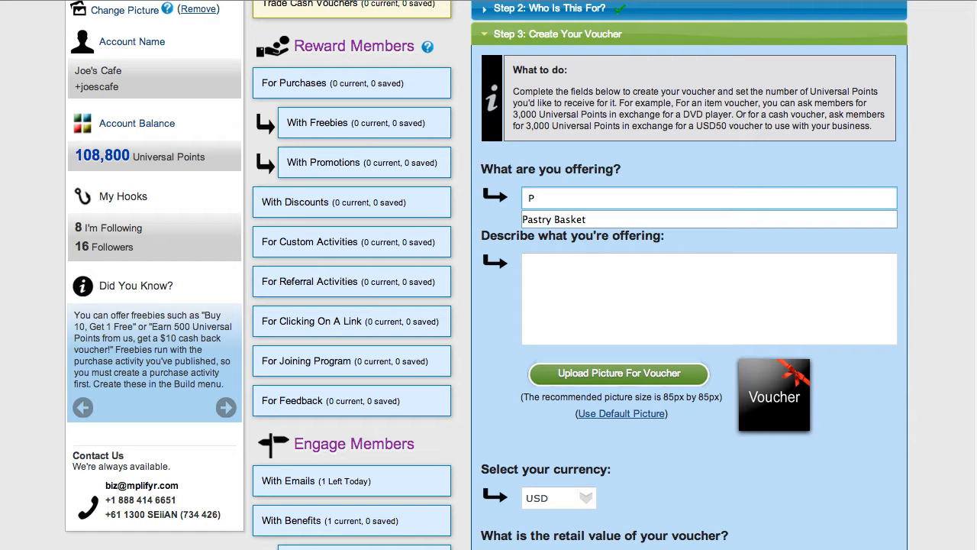
pyautogui.click(545, 219)
# Paste the copied text about the pastry basket as the voucher's description.
pyautogui.click(541, 259)
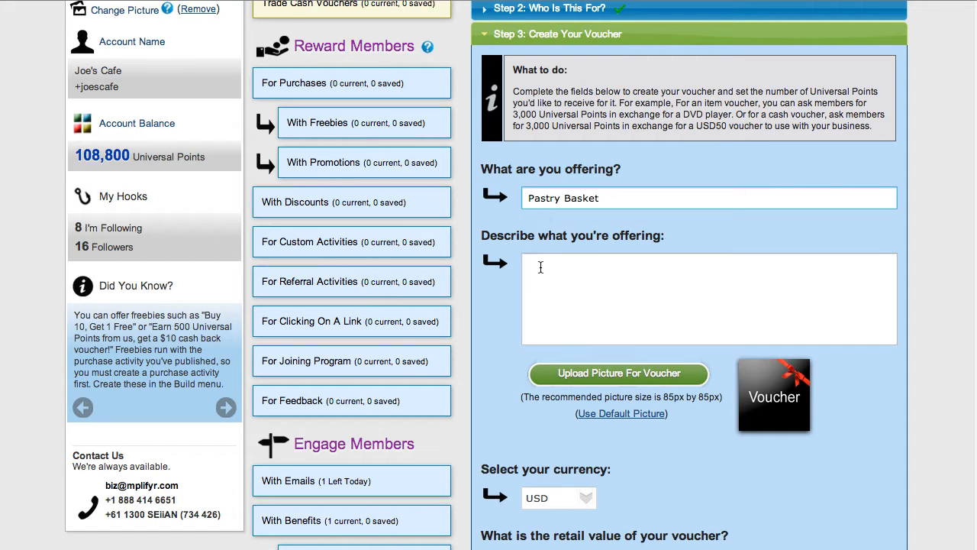
pyautogui.click(541, 267)
pyautogui.rightClick(541, 267)
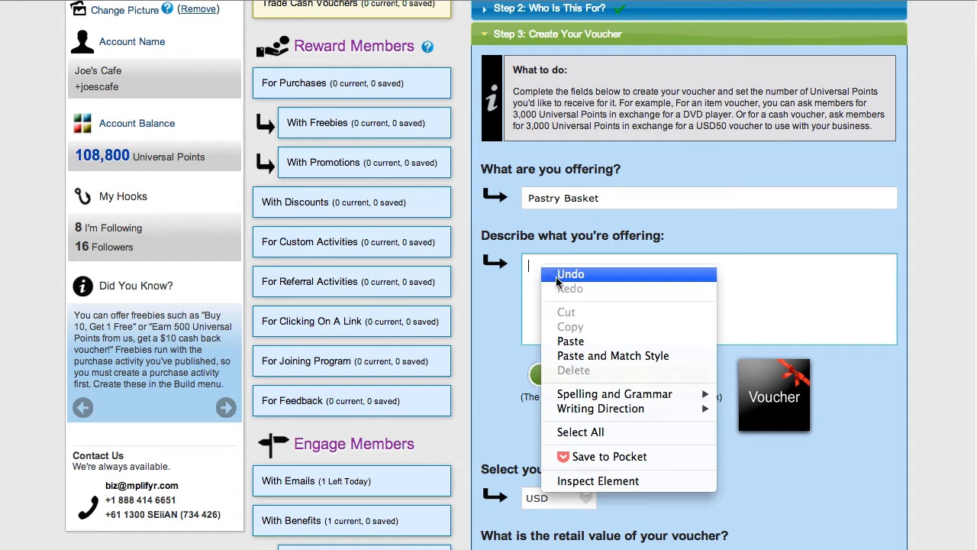
pyautogui.click(586, 340)
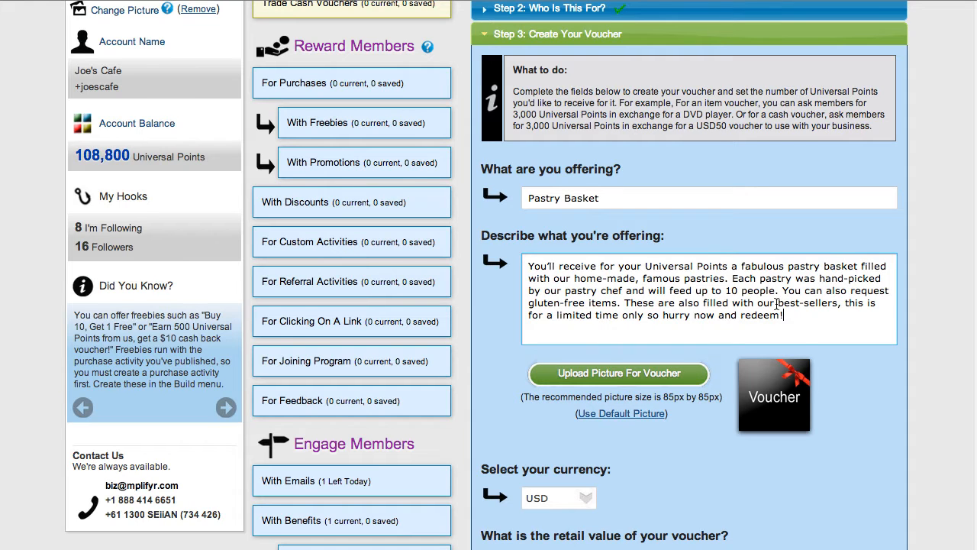
# Keep USD as the voucher's currency and set its retail value to 30.
pyautogui.scroll(-3, 824, 310)
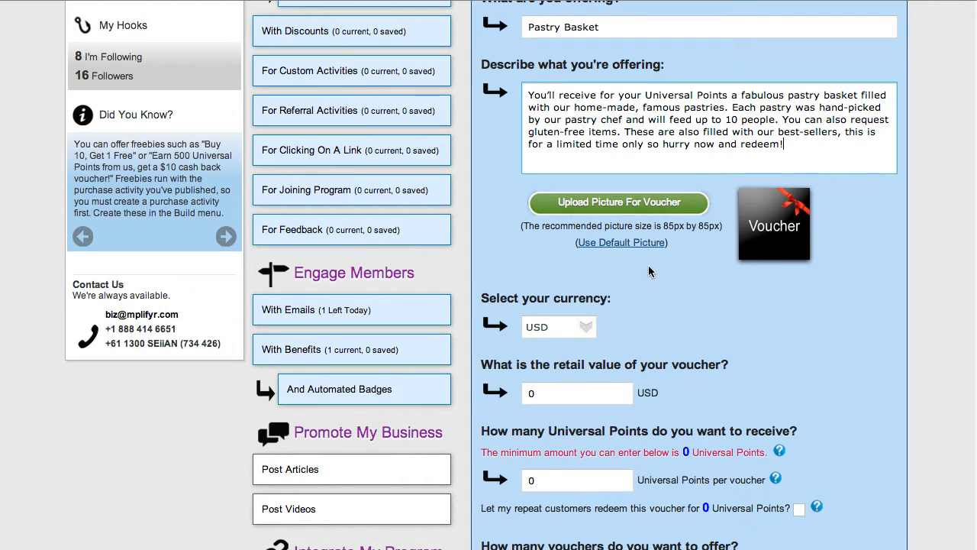
pyautogui.scroll(-3, 627, 268)
pyautogui.scroll(-3, 627, 268)
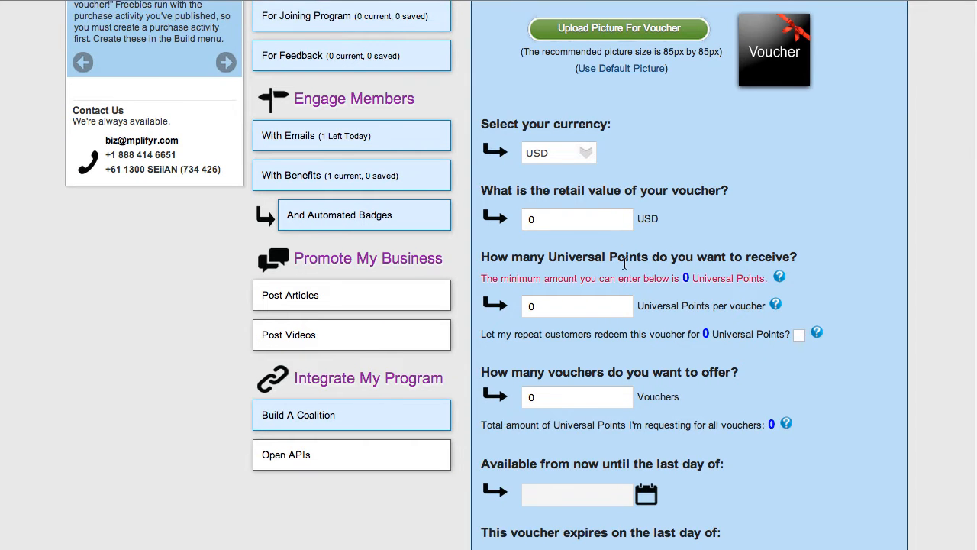
pyautogui.click(582, 125)
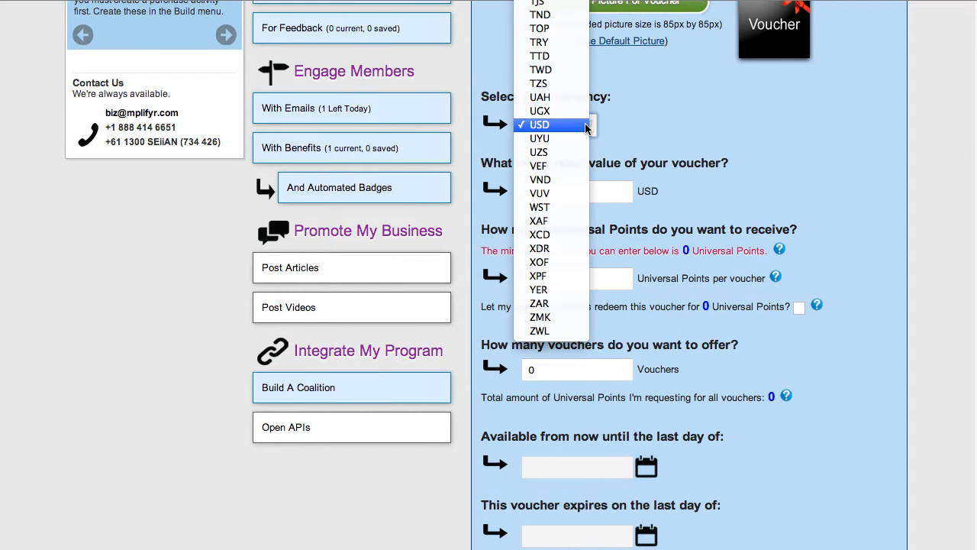
pyautogui.click(584, 126)
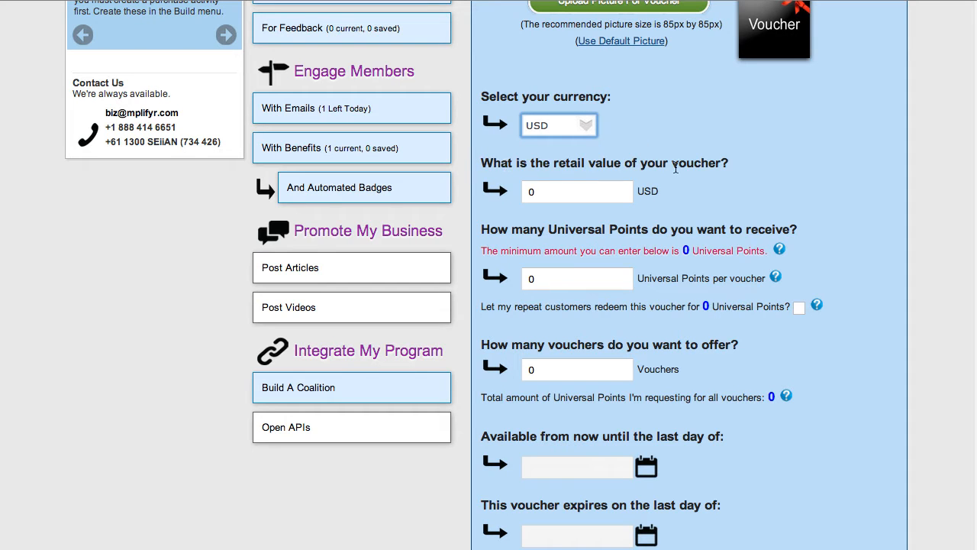
pyautogui.click(542, 194)
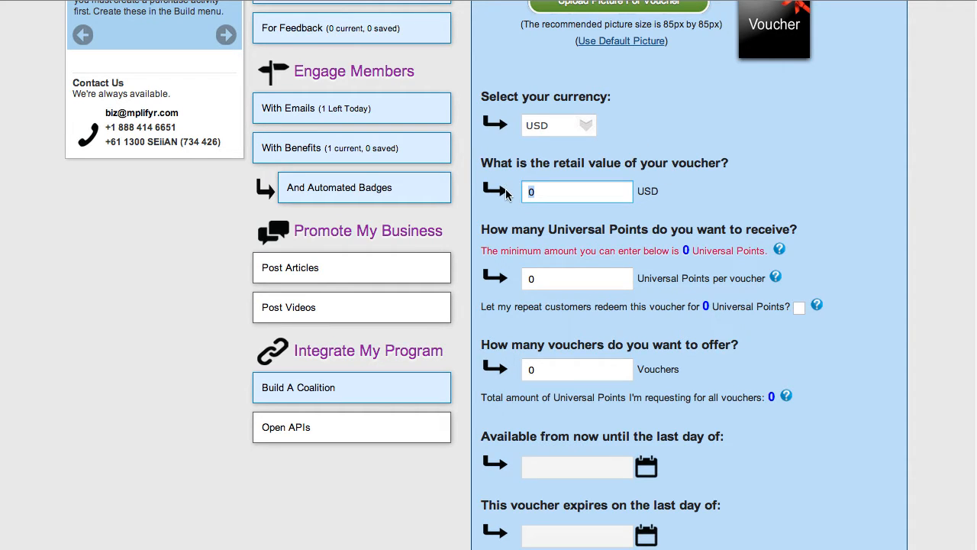
pyautogui.write('30')
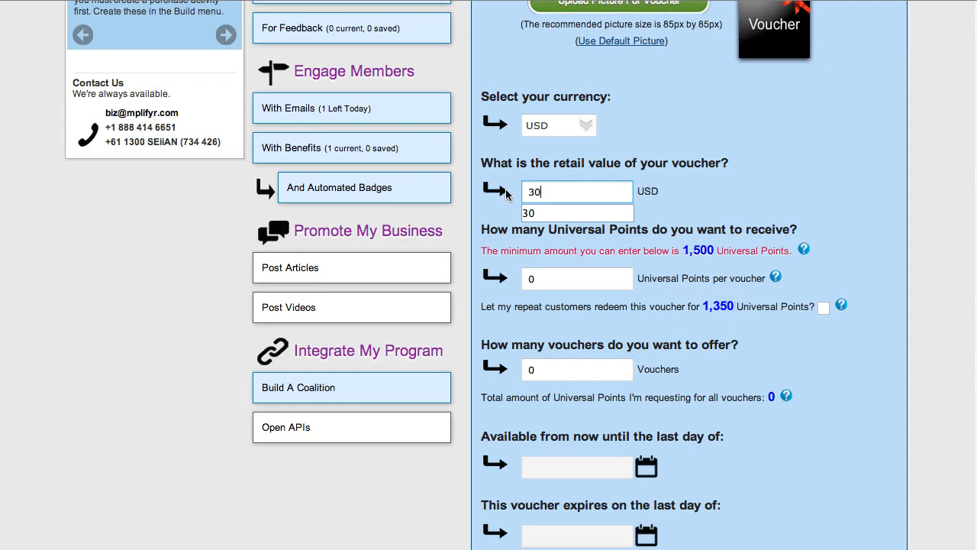
pyautogui.click(546, 217)
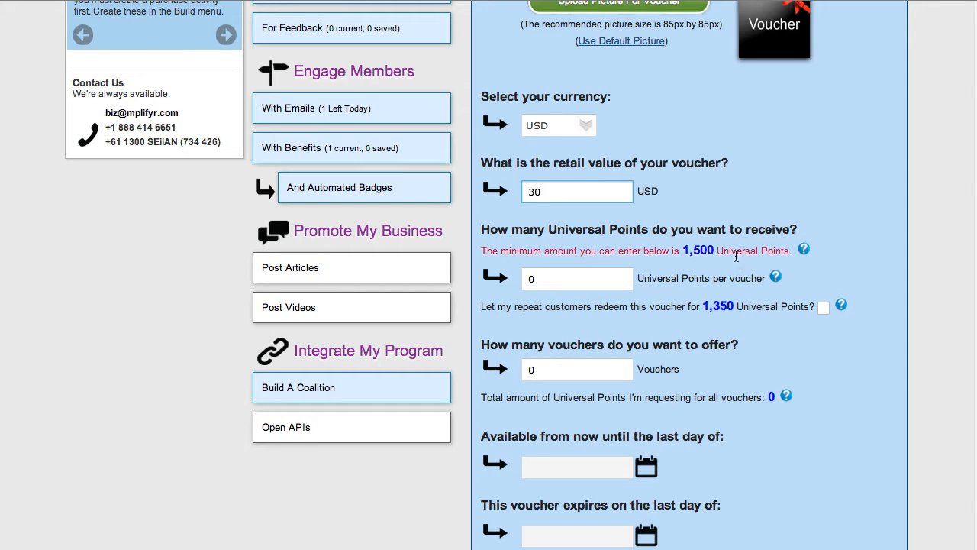
# Check the help on the minimum points and set the amount to receive to 3000 Universal Points per voucher.
pyautogui.moveTo(805, 253)
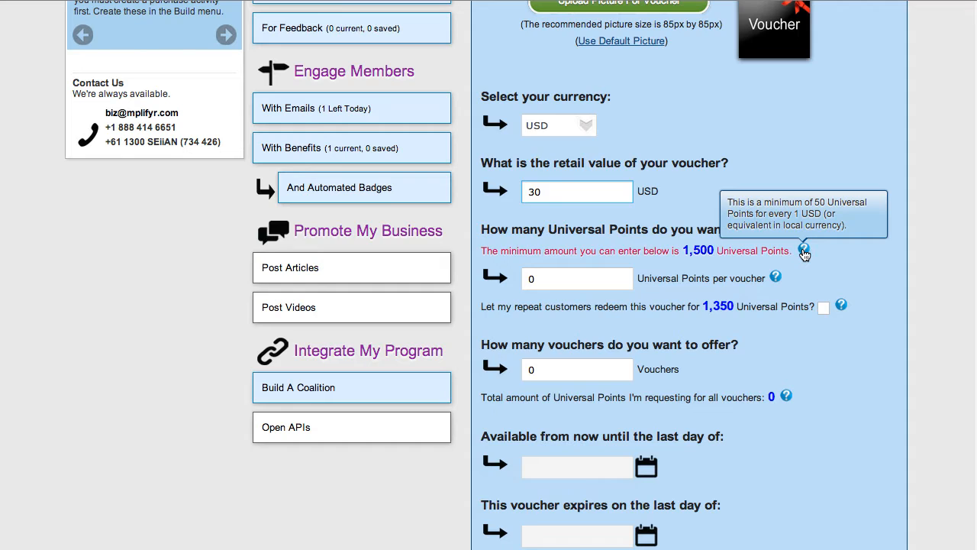
pyautogui.doubleClick(537, 279)
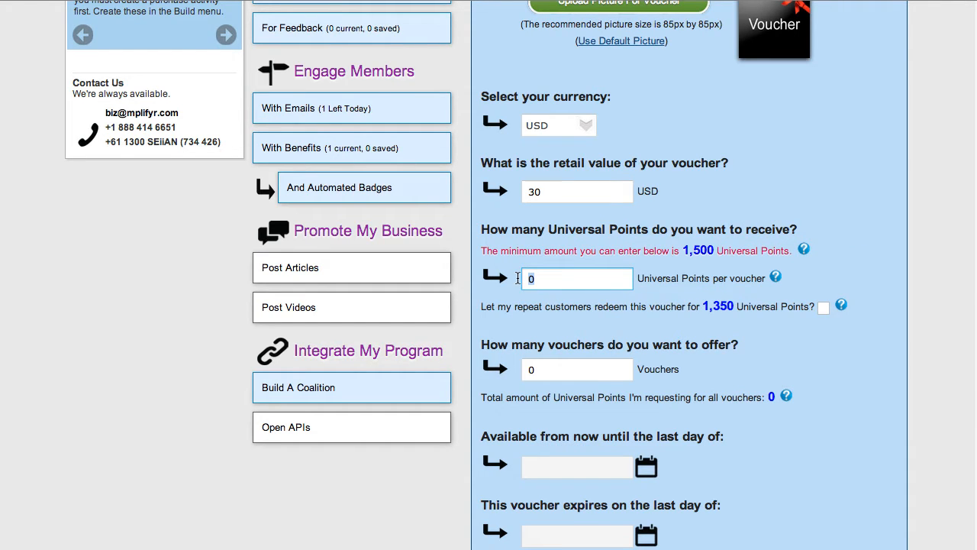
pyautogui.write('3000')
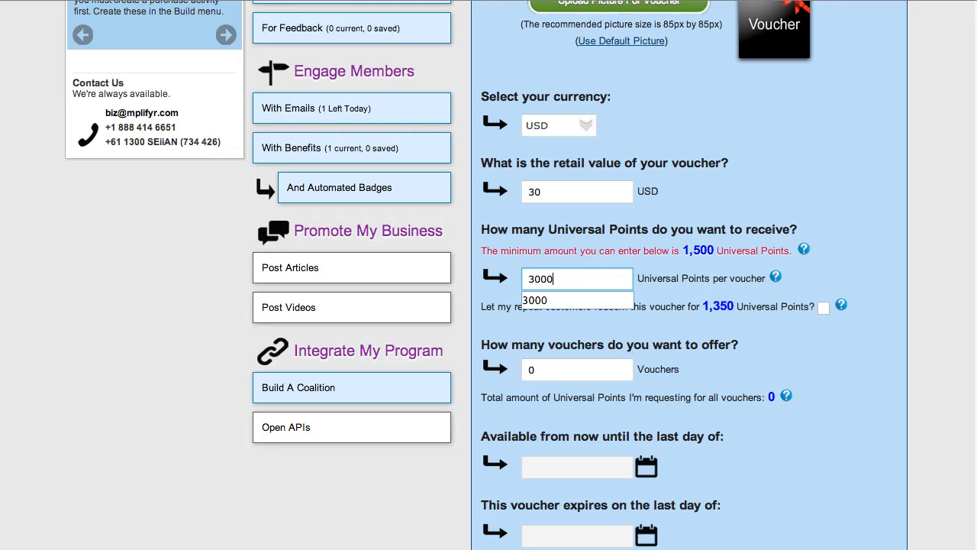
pyautogui.click(534, 300)
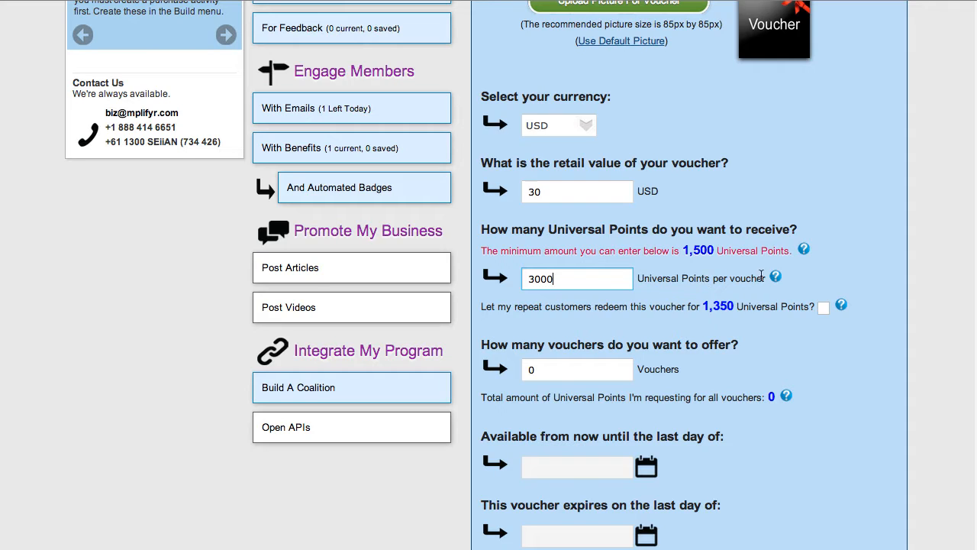
# Turn the repeat-customer redemption option on and off again, and read its help note.
pyautogui.moveTo(776, 278)
pyautogui.click(824, 308)
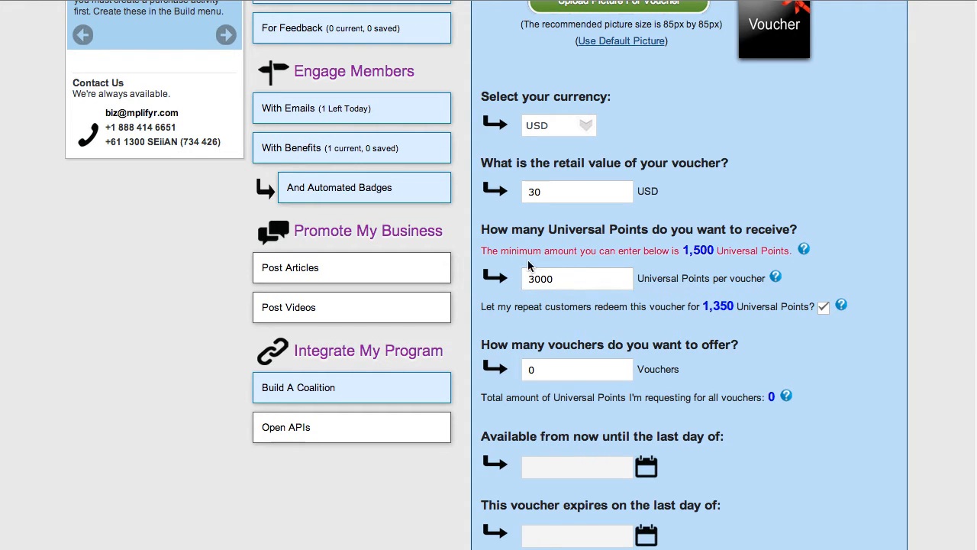
pyautogui.click(824, 308)
pyautogui.moveTo(842, 311)
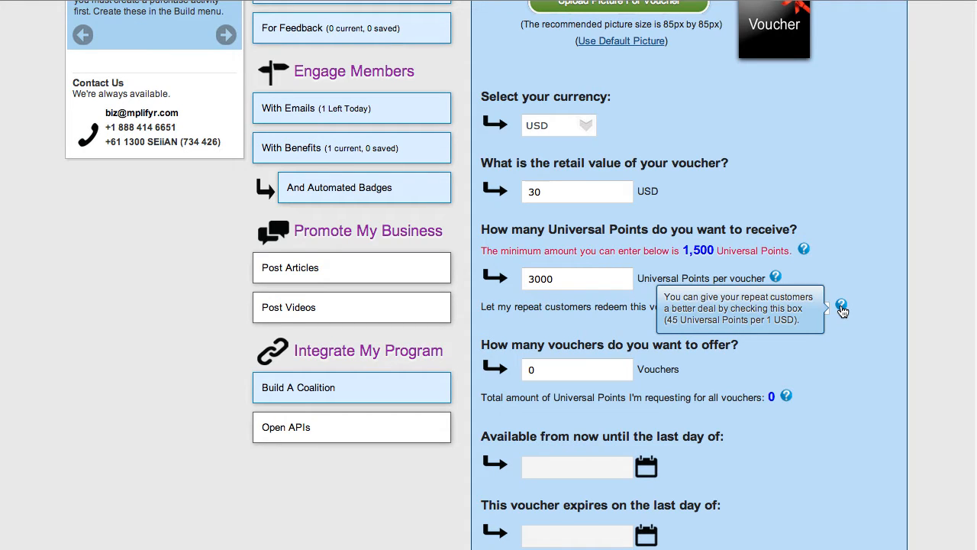
pyautogui.moveTo(805, 252)
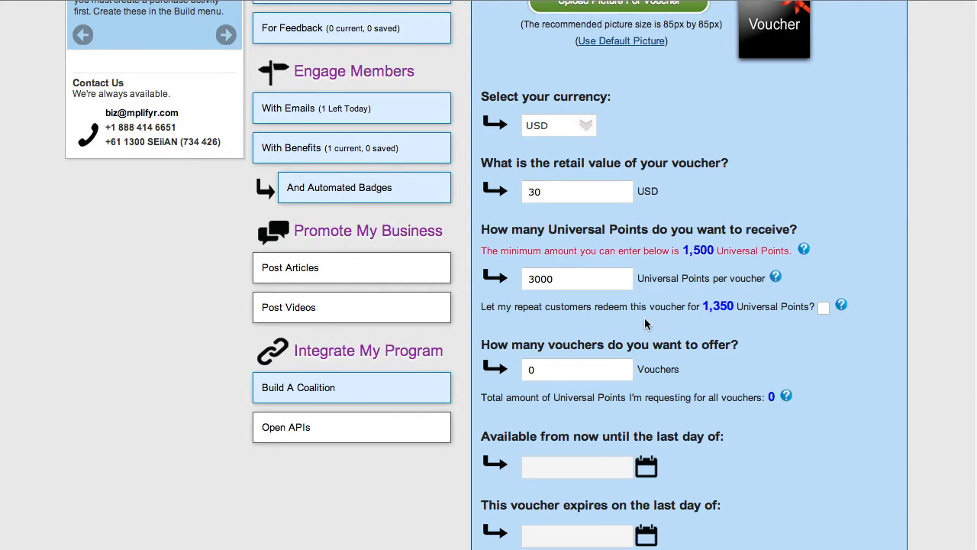
# Set the number of vouchers to offer to 5 and check the total points requested against the available voucher points.
pyautogui.scroll(-3, 627, 326)
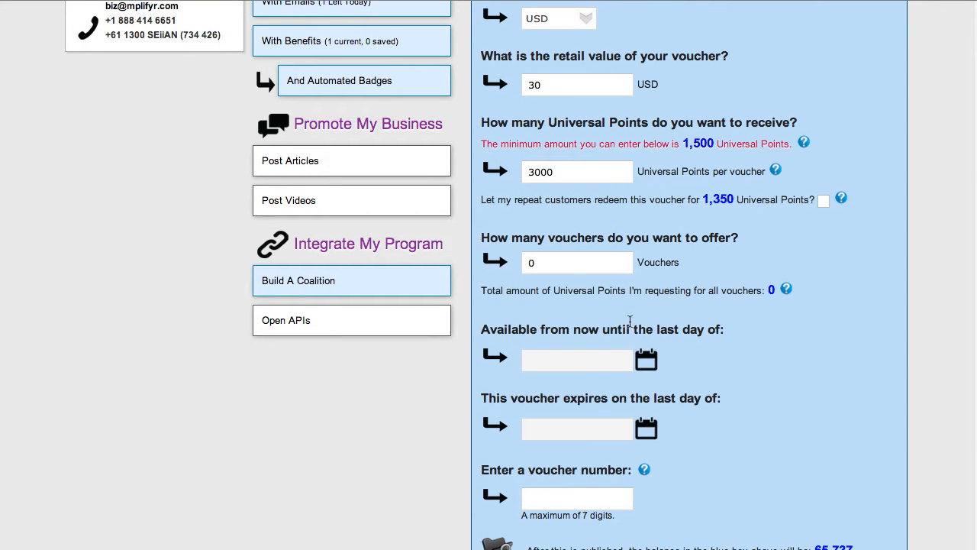
pyautogui.click(542, 263)
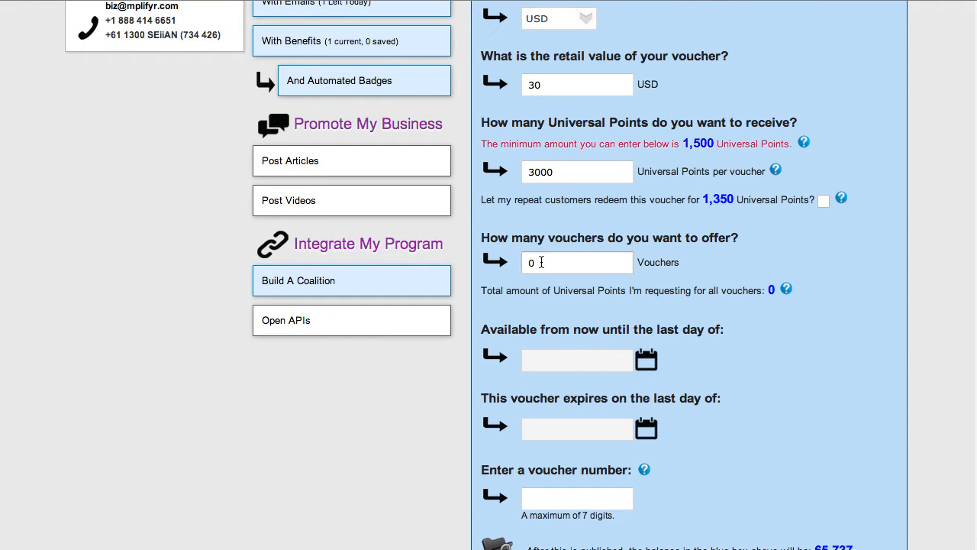
pyautogui.moveTo(537, 263); pyautogui.dragTo(520, 262)
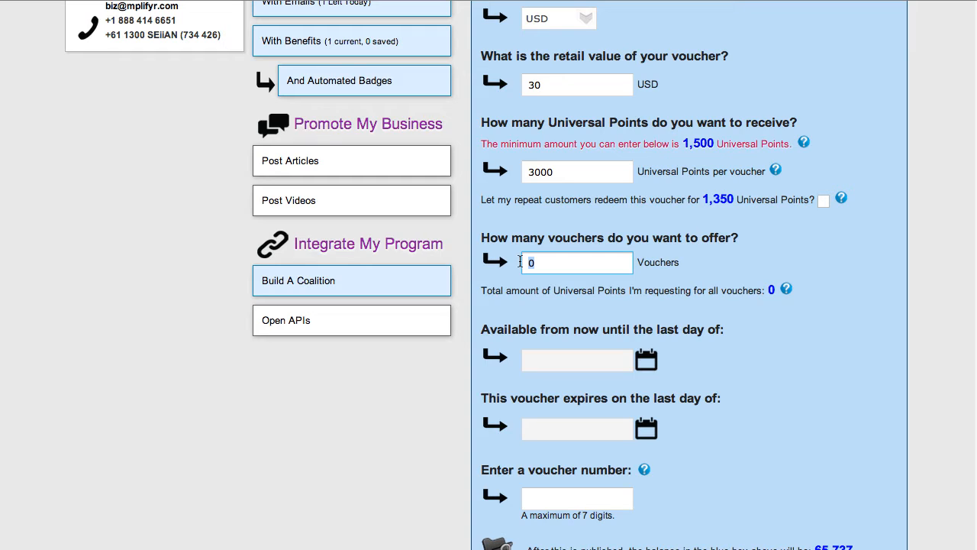
pyautogui.write('5')
pyautogui.click(544, 283)
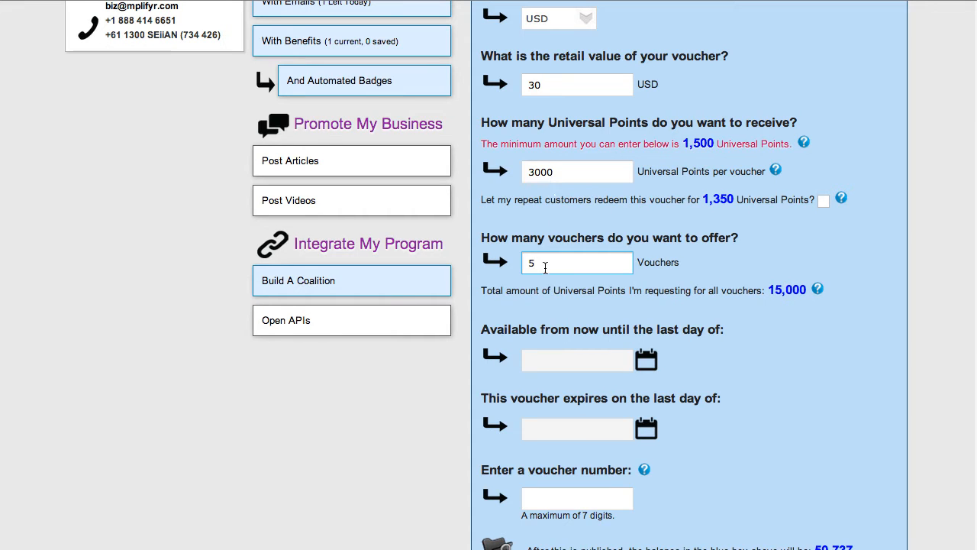
pyautogui.moveTo(818, 290)
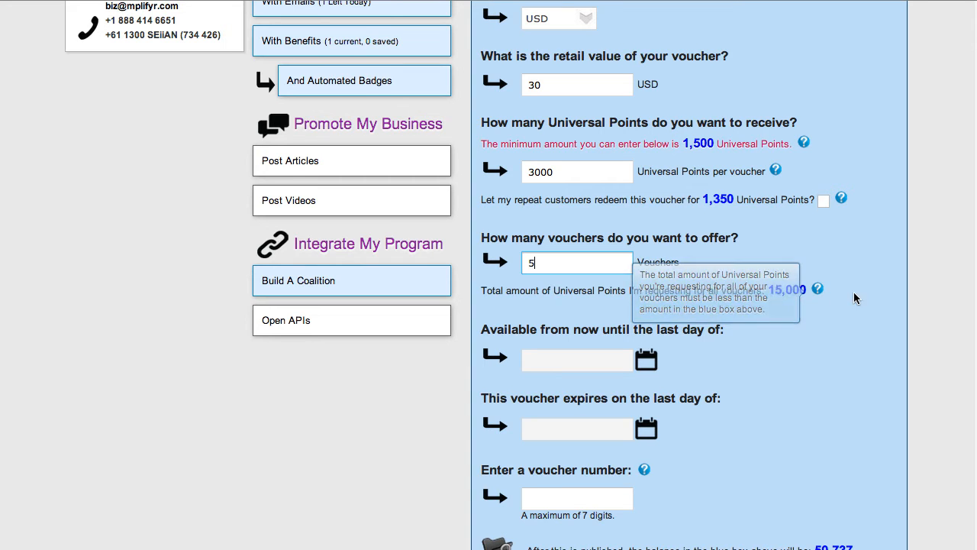
pyautogui.scroll(4, 865, 288)
pyautogui.scroll(6, 865, 287)
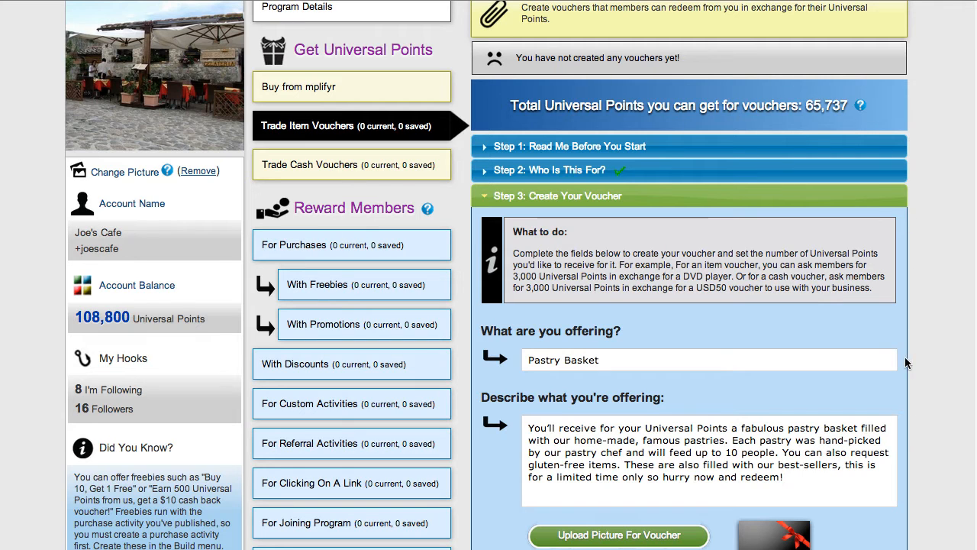
pyautogui.scroll(-7, 907, 421)
pyautogui.scroll(-4, 889, 447)
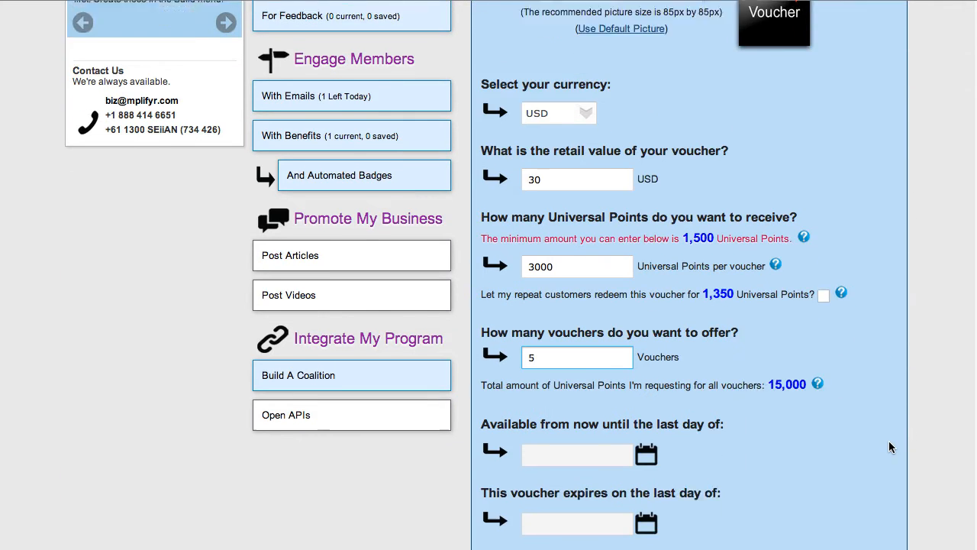
# Make the voucher available until the last day of February 2013.
pyautogui.scroll(-2, 870, 412)
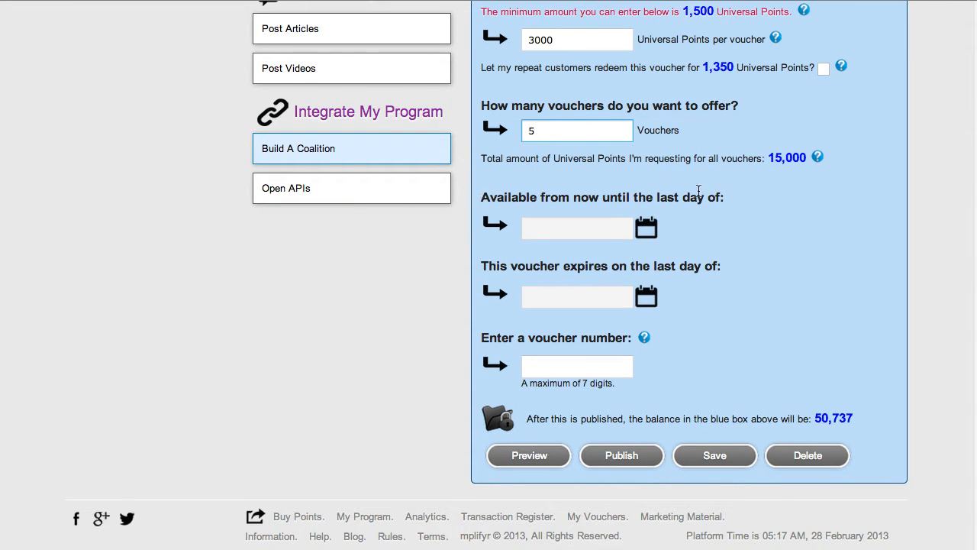
pyautogui.click(646, 228)
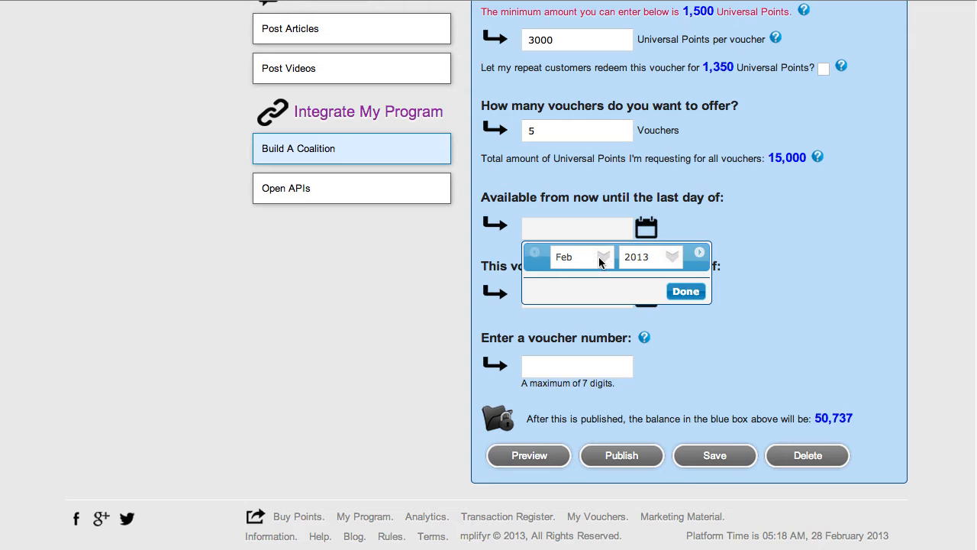
pyautogui.click(600, 260)
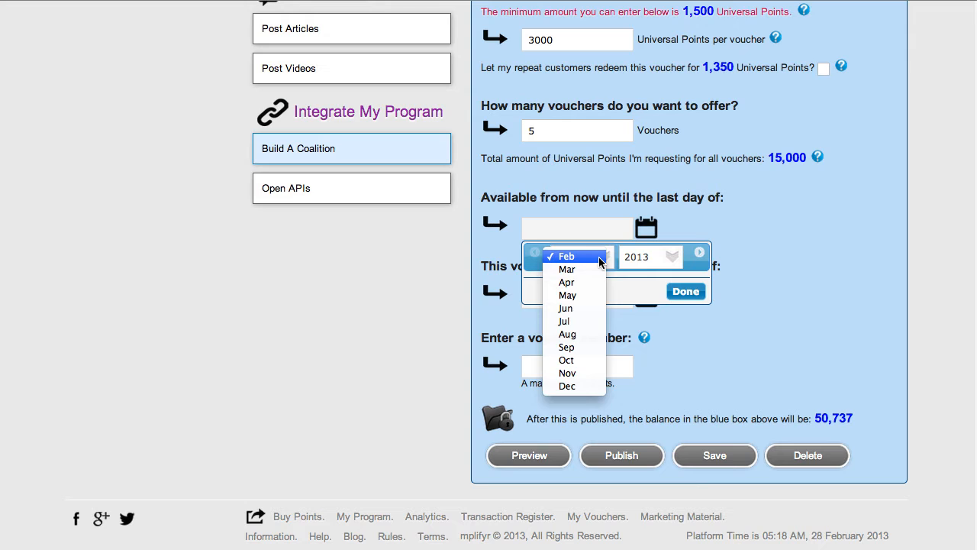
pyautogui.click(600, 262)
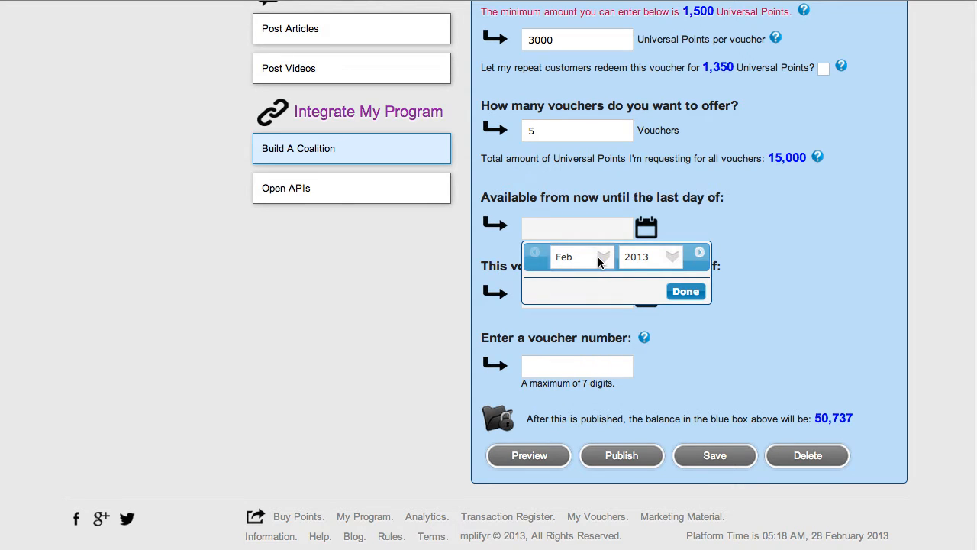
pyautogui.click(686, 293)
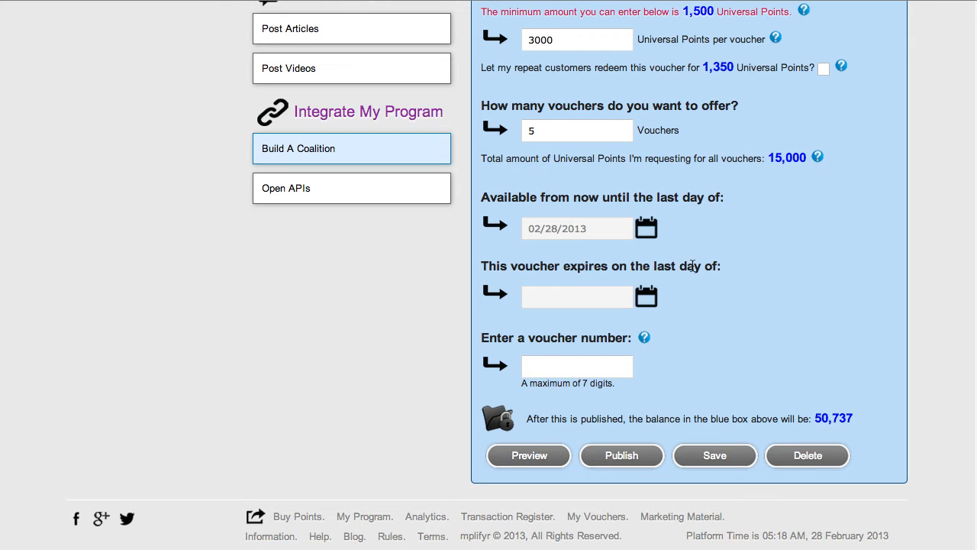
# Set the voucher to expire on the last day of March 2013.
pyautogui.click(592, 297)
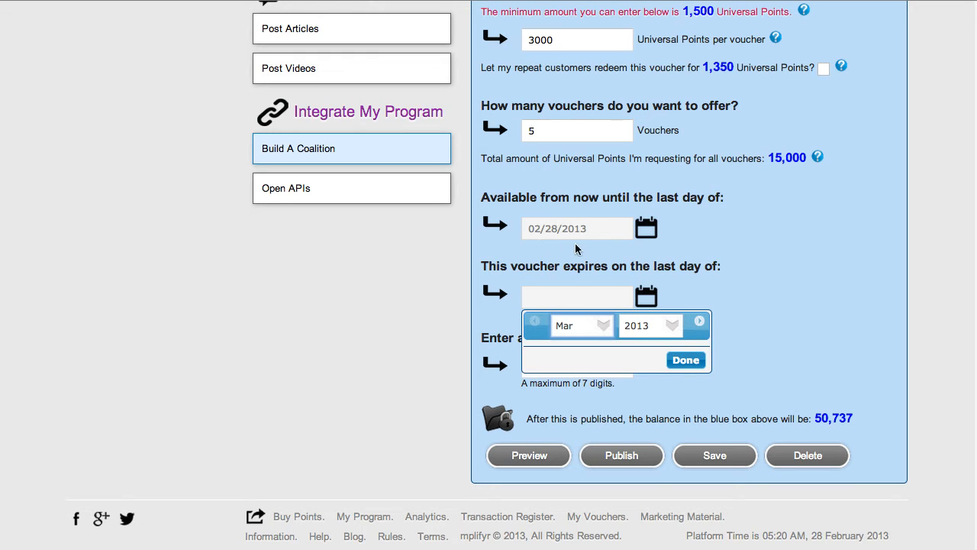
pyautogui.click(604, 328)
pyautogui.click(604, 328)
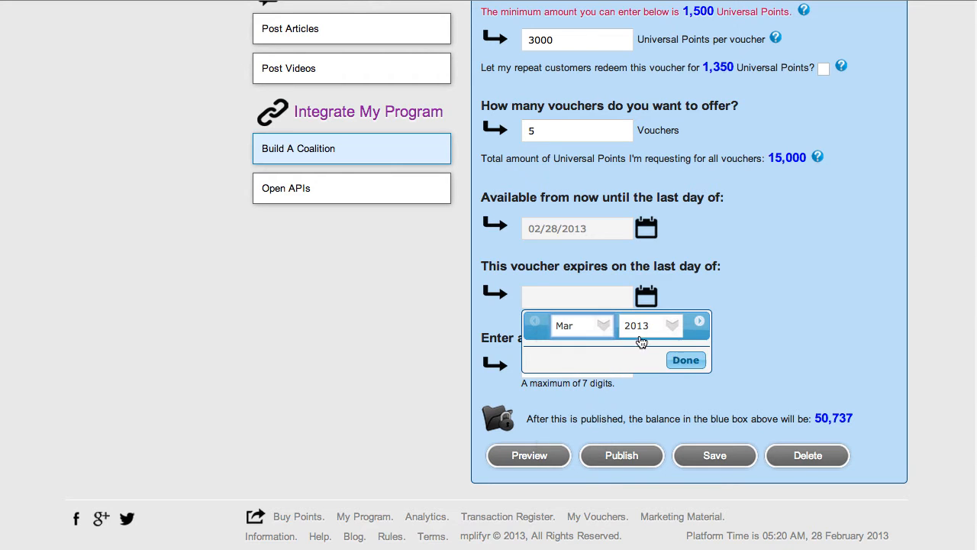
pyautogui.click(691, 362)
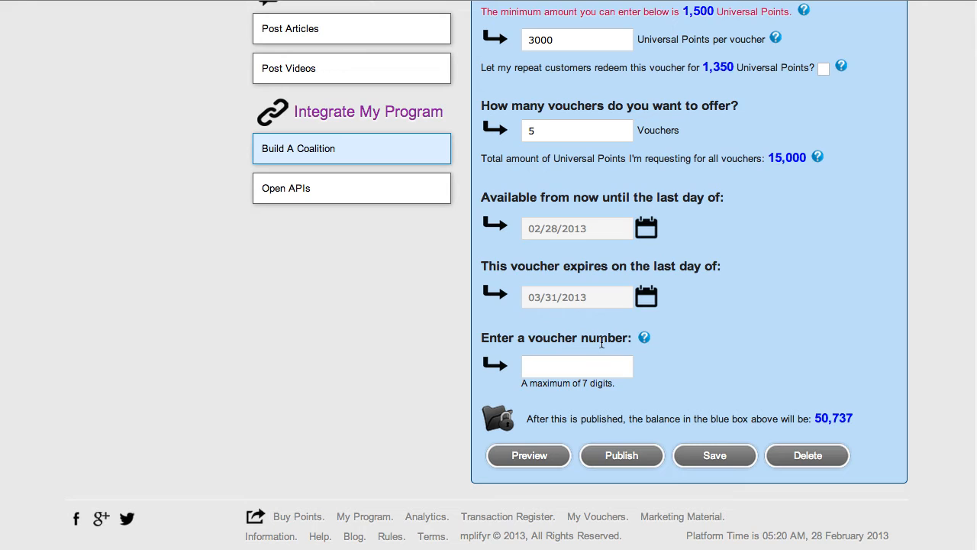
# Read the help on the voucher number and enter 8888 as the number.
pyautogui.moveTo(645, 342)
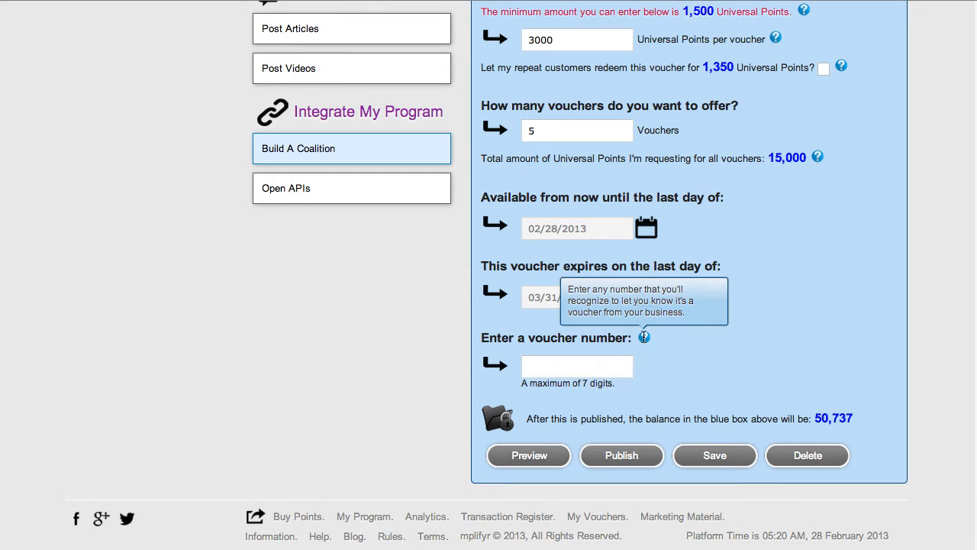
pyautogui.click(556, 368)
pyautogui.write('8888')
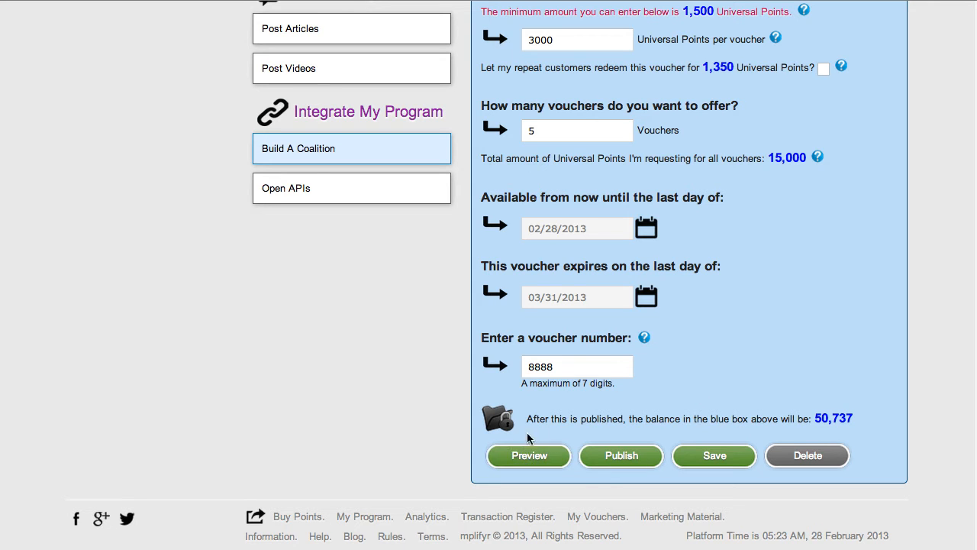
# Preview the Pastry Basket voucher, check its details and points price with the help note, and close the preview.
pyautogui.click(530, 458)
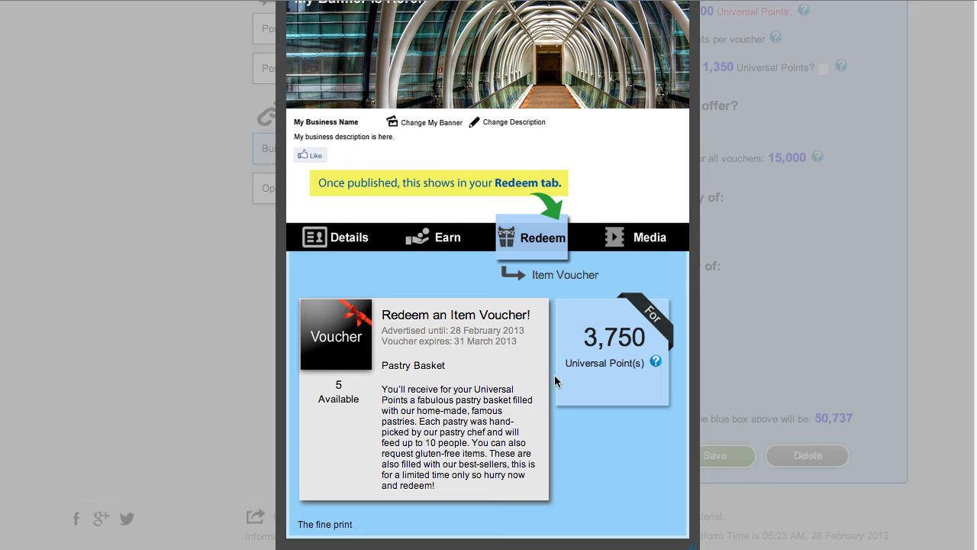
pyautogui.scroll(1, 535, 343)
pyautogui.scroll(-1, 535, 346)
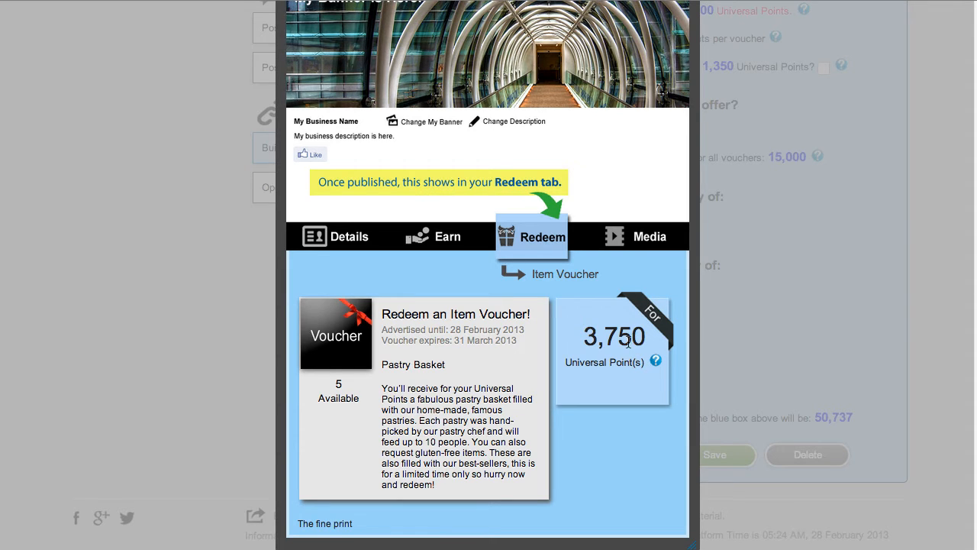
pyautogui.moveTo(656, 365)
pyautogui.scroll(2, 488, 388)
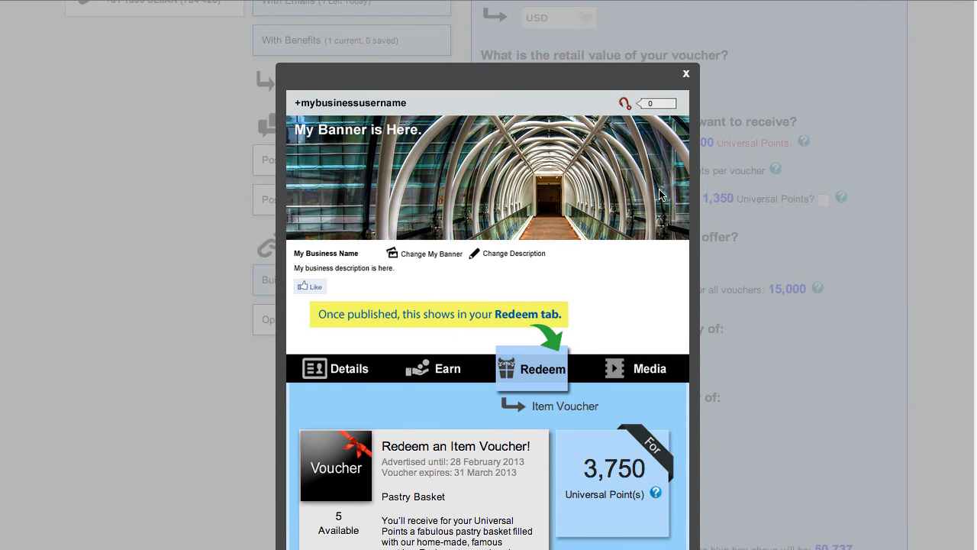
pyautogui.click(686, 77)
pyautogui.scroll(-3, 737, 442)
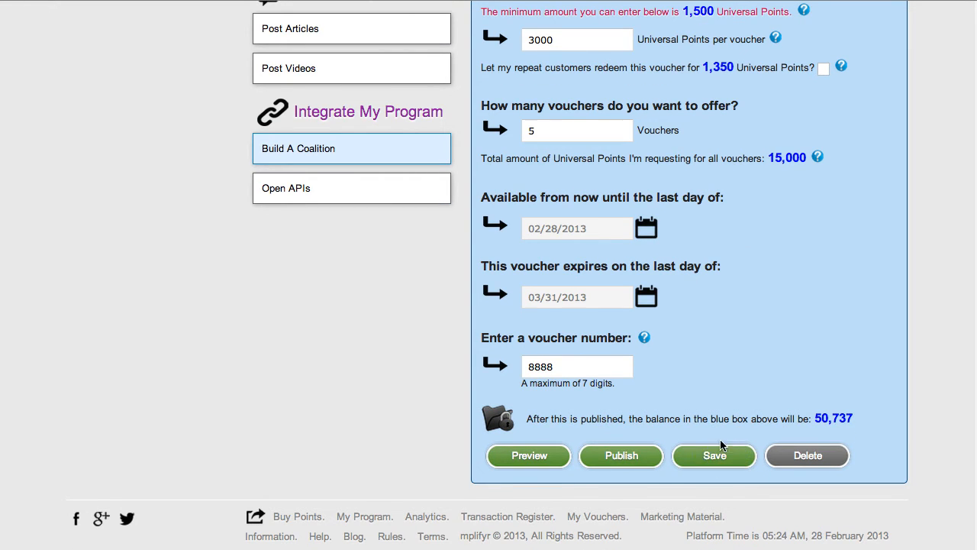
# Review the voucher's point totals against the available balance and publish the Pastry Basket voucher.
pyautogui.scroll(10, 710, 458)
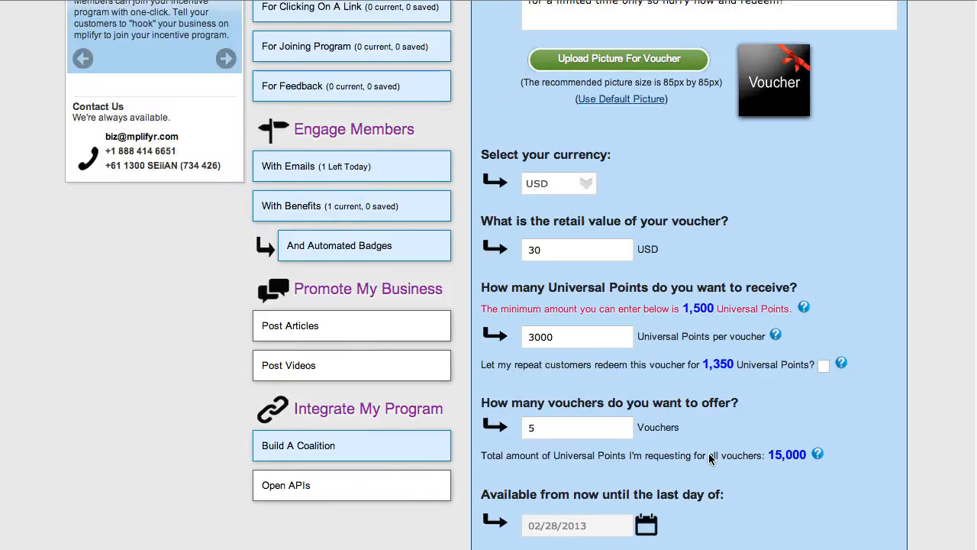
pyautogui.scroll(3, 710, 460)
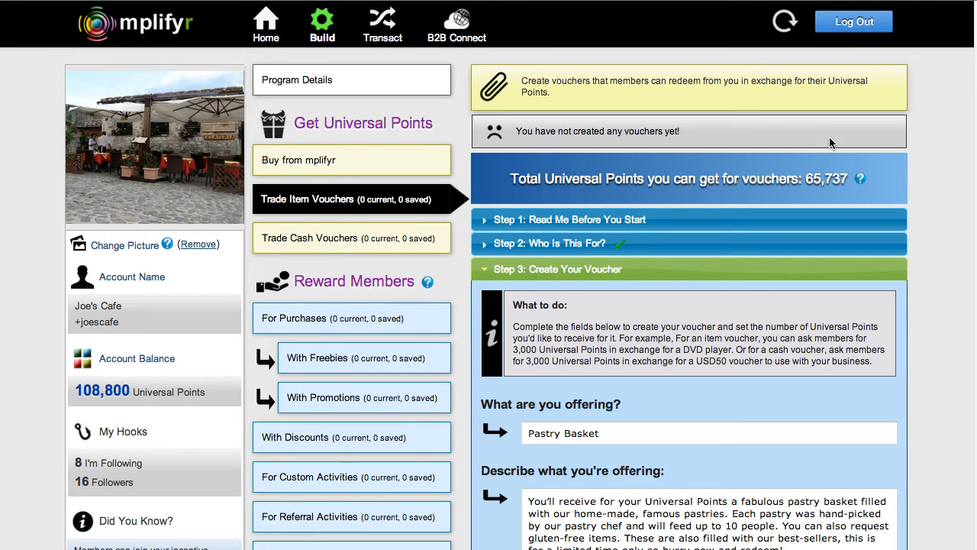
pyautogui.scroll(-2, 806, 442)
pyautogui.scroll(-8, 805, 448)
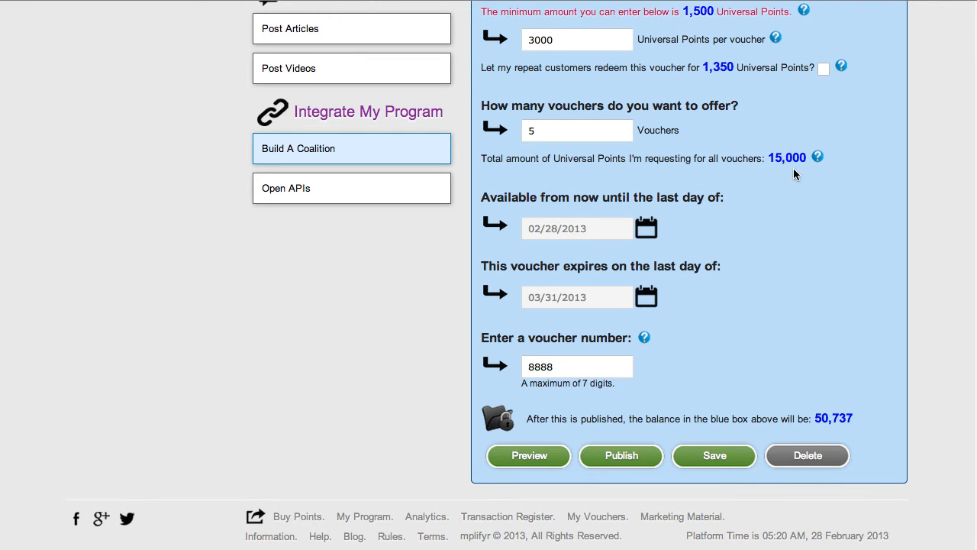
pyautogui.scroll(6, 868, 153)
pyautogui.scroll(5, 866, 150)
pyautogui.click(618, 457)
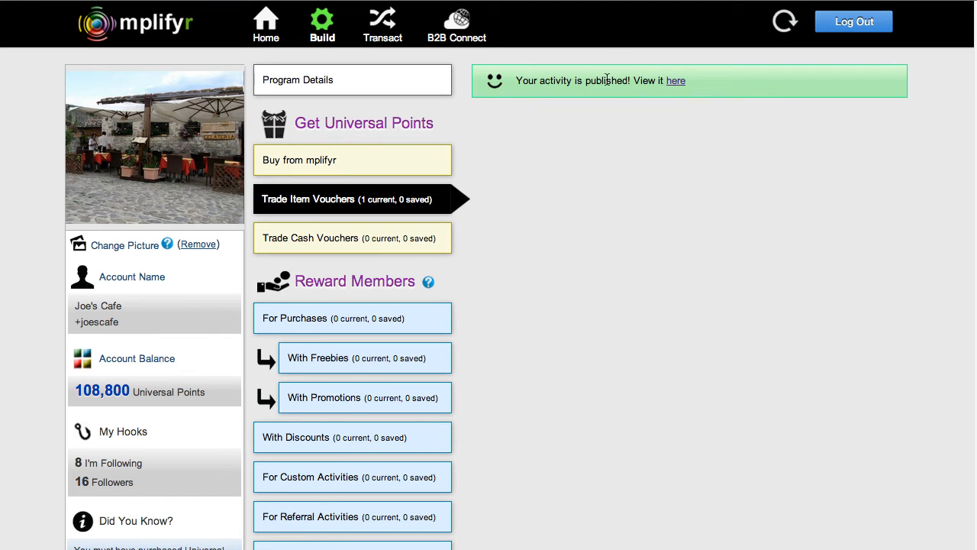
# Open the published activity and view the item voucher among the redemption offers on Joe's Cafe's program page.
pyautogui.click(677, 83)
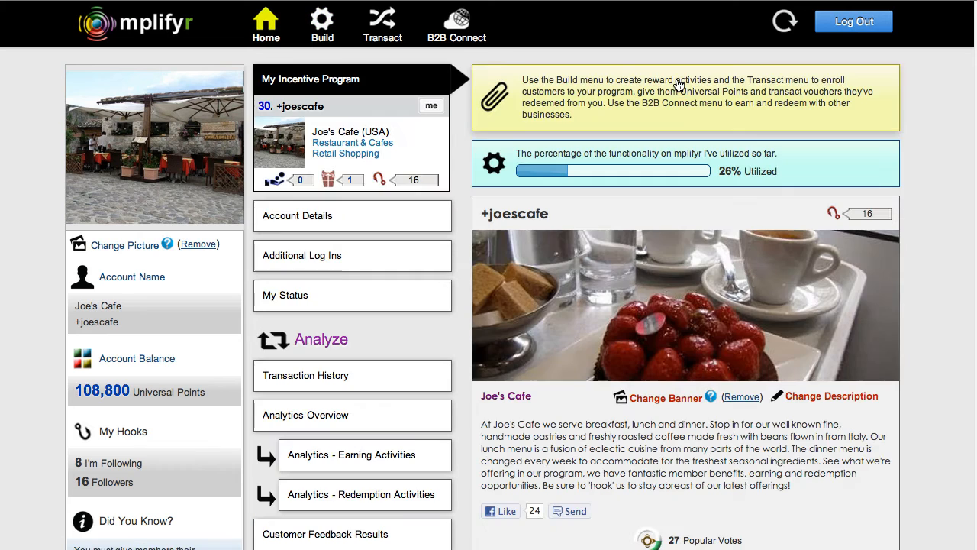
pyautogui.scroll(-5, 721, 423)
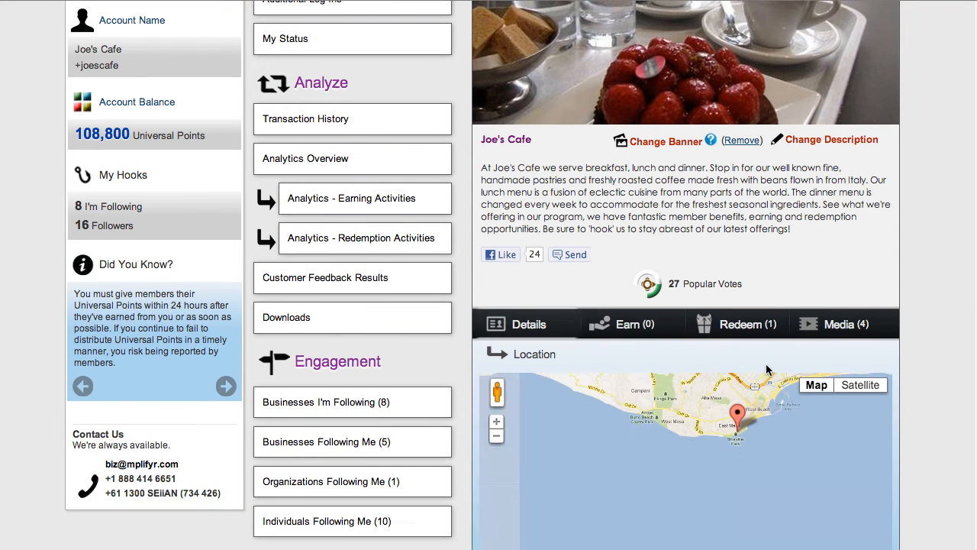
pyautogui.moveTo(740, 325)
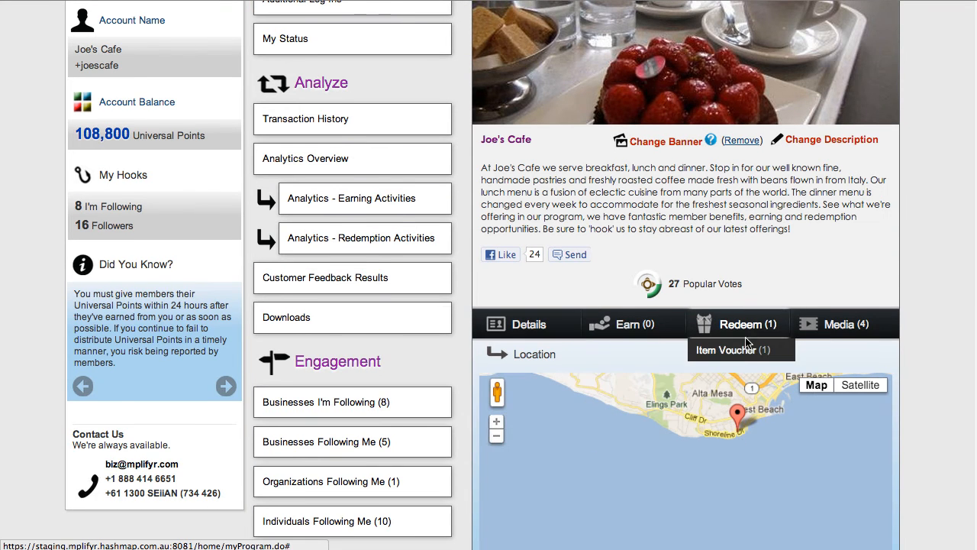
pyautogui.click(733, 351)
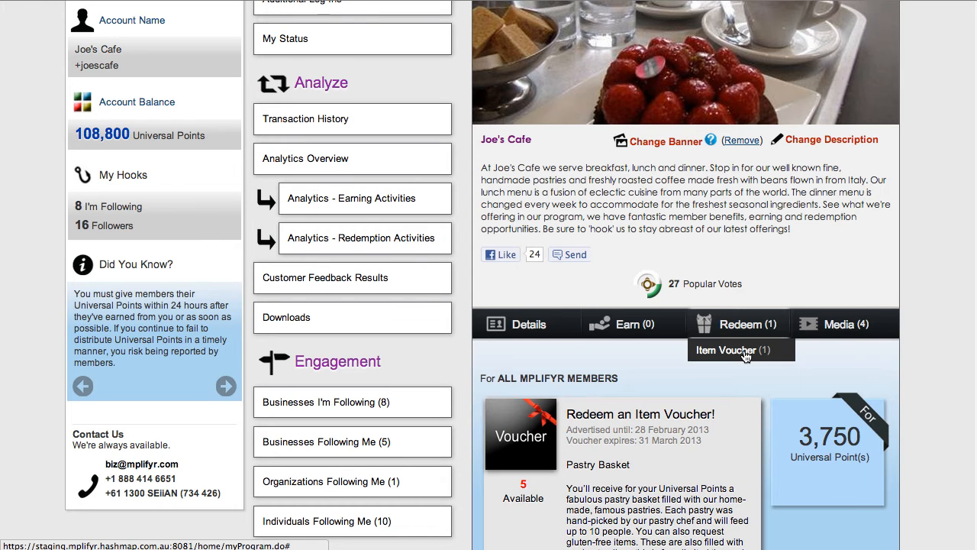
pyautogui.scroll(-2, 663, 424)
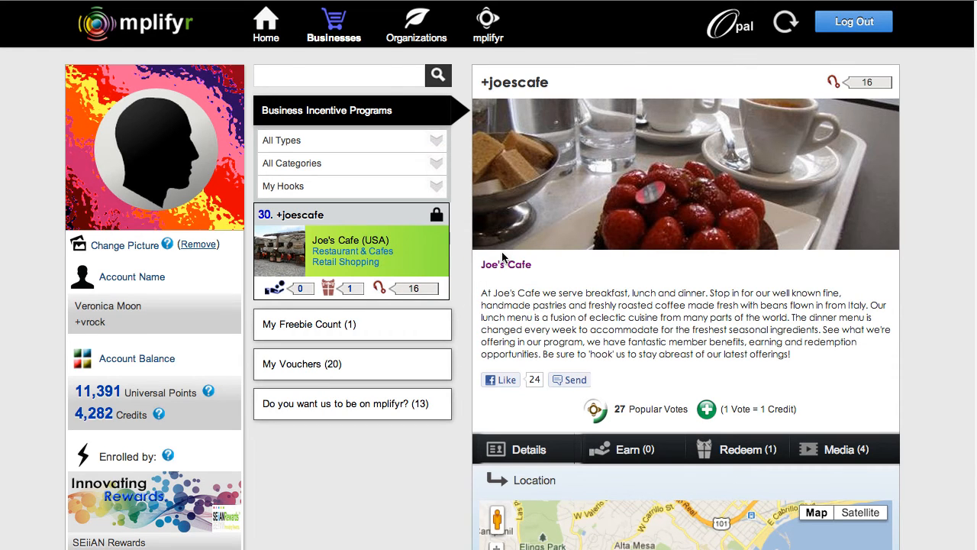
# View the Pastry Basket item voucher on Joe's Cafe's page from the individual member's account.
pyautogui.scroll(-3, 807, 316)
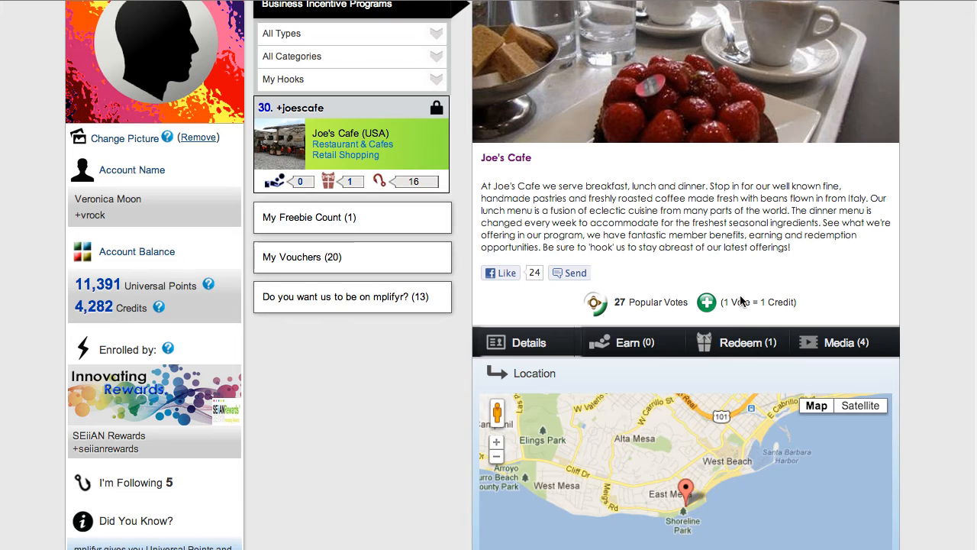
pyautogui.moveTo(738, 343)
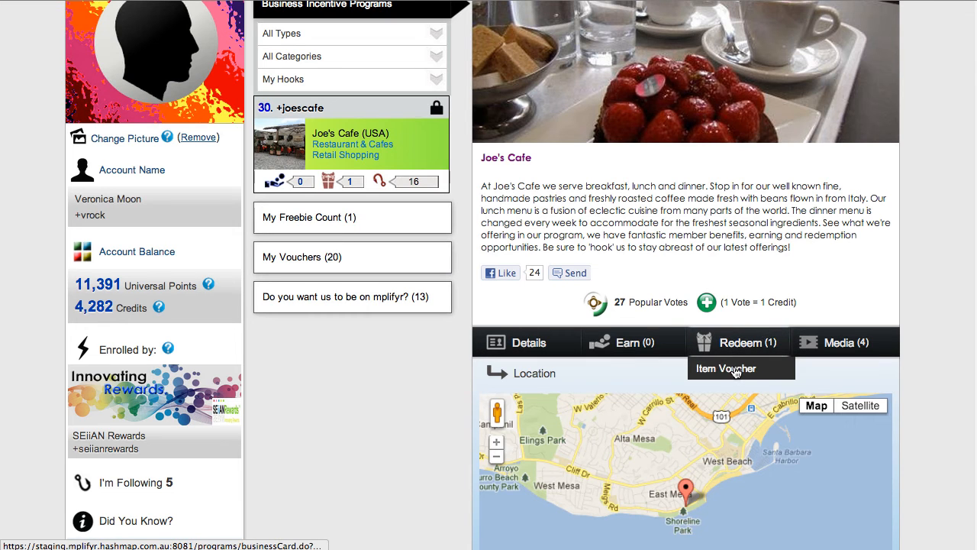
pyautogui.click(734, 370)
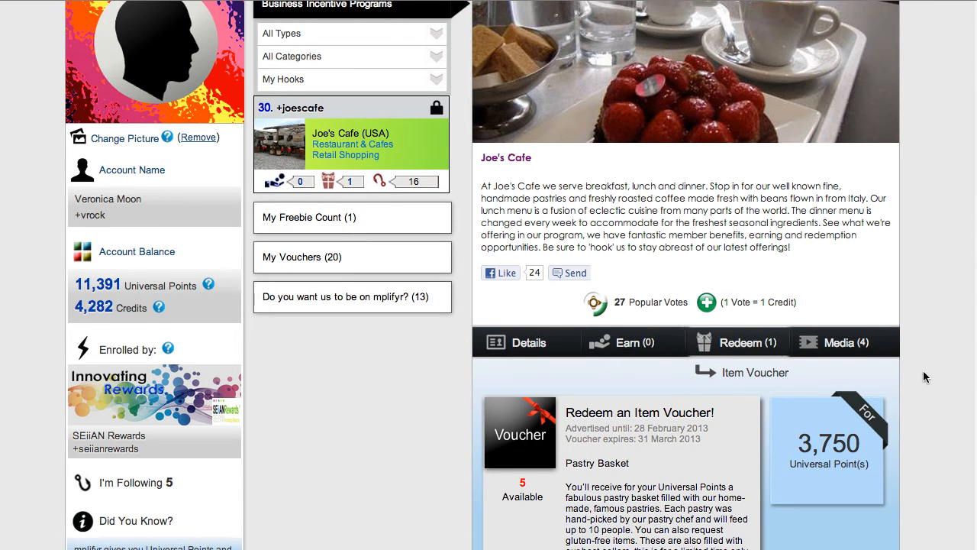
pyautogui.scroll(-4, 939, 373)
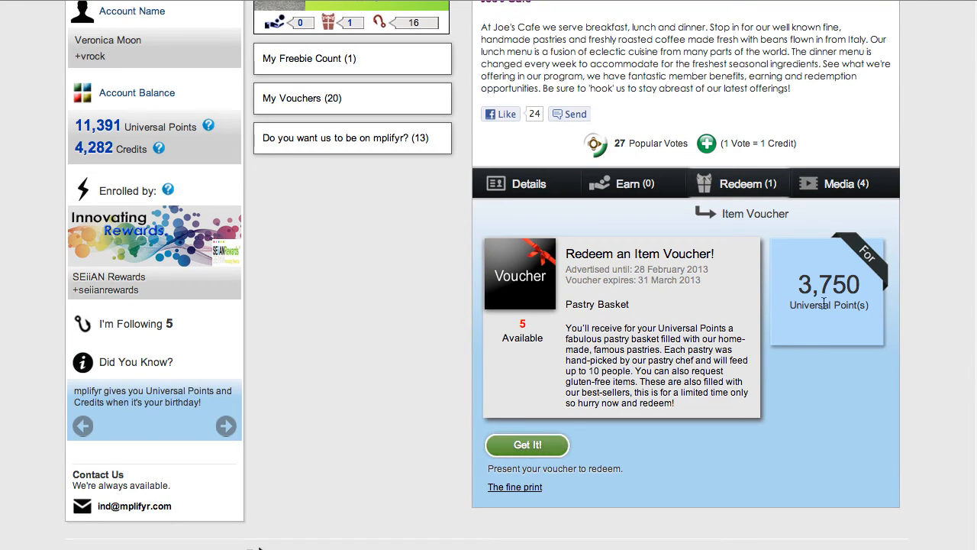
# Get the Pastry Basket item voucher in exchange for the member's Universal Points.
pyautogui.click(532, 445)
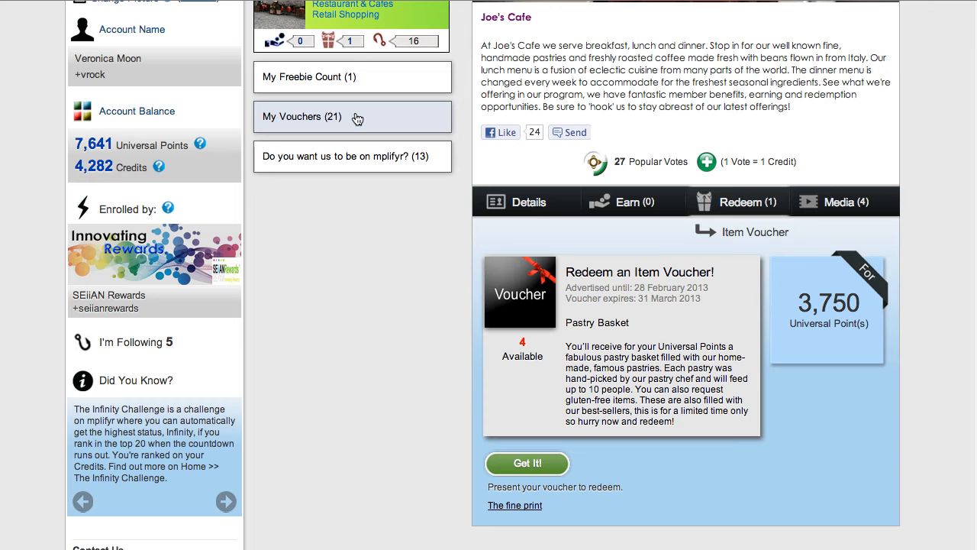
pyautogui.scroll(5, 385, 249)
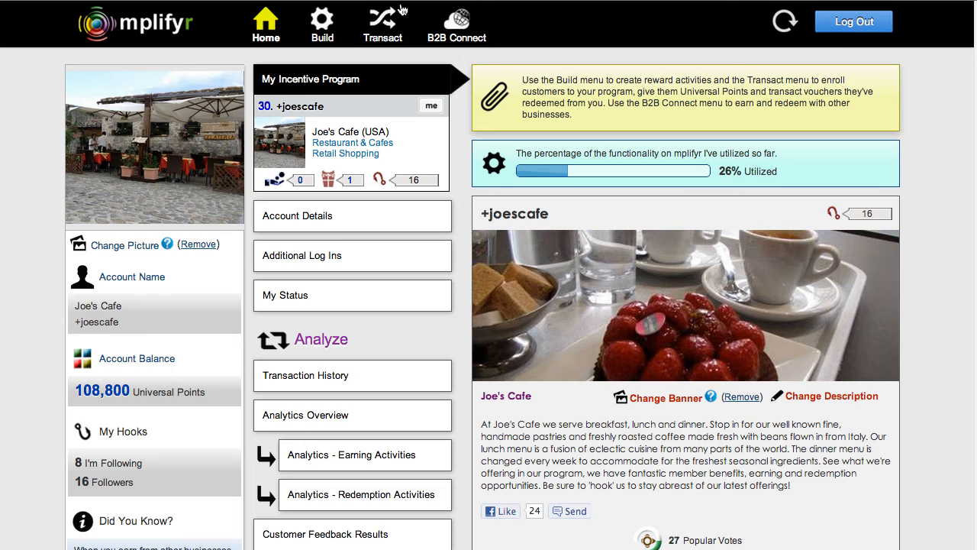
pyautogui.click(383, 22)
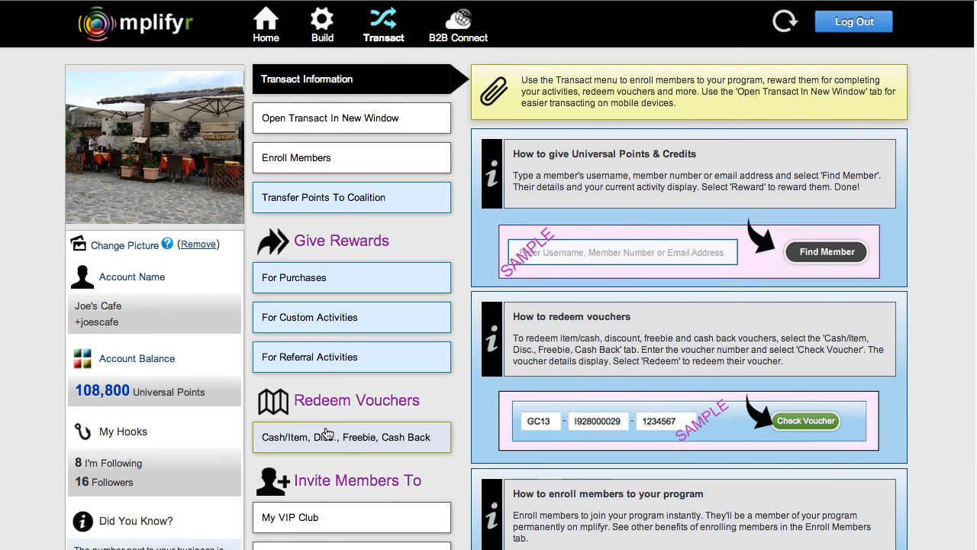
pyautogui.click(326, 435)
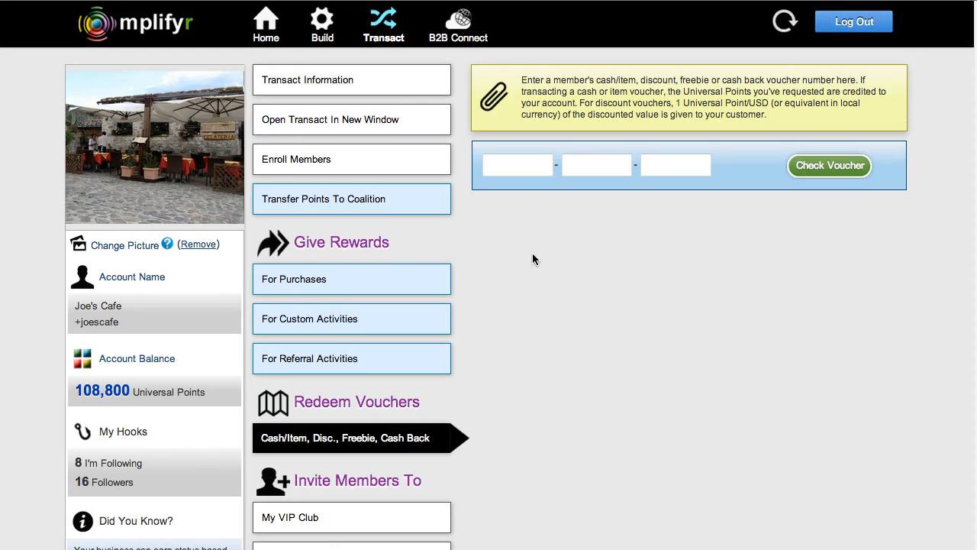
pyautogui.click(501, 168)
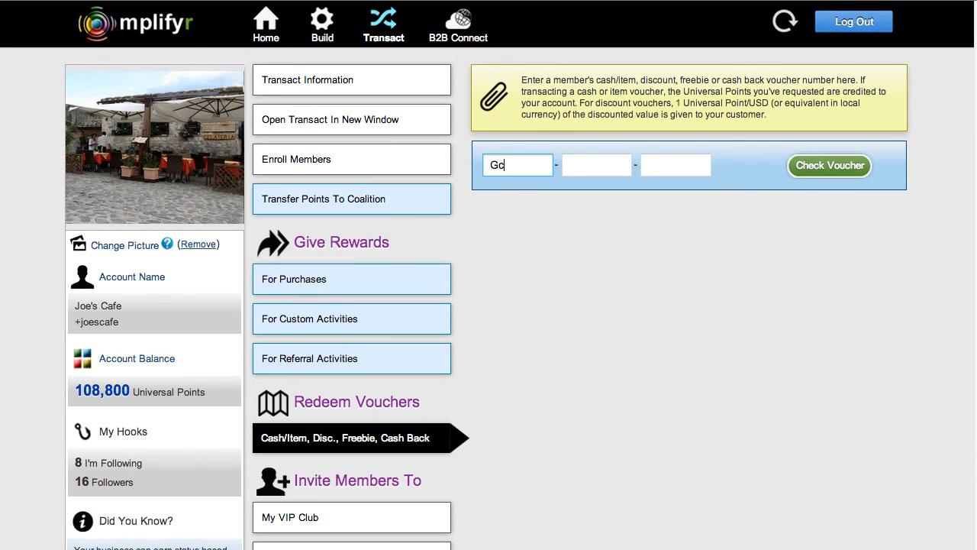
pyautogui.click(578, 166)
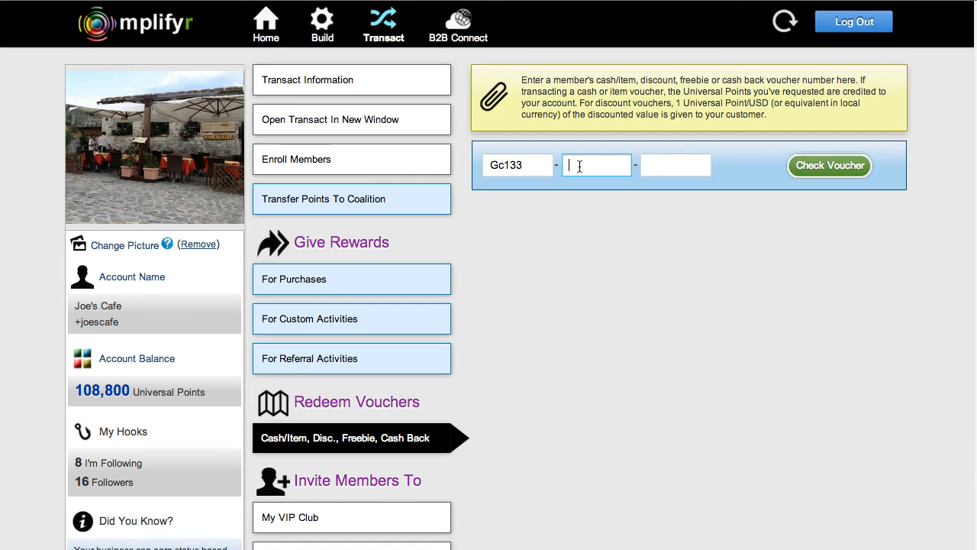
pyautogui.click(675, 166)
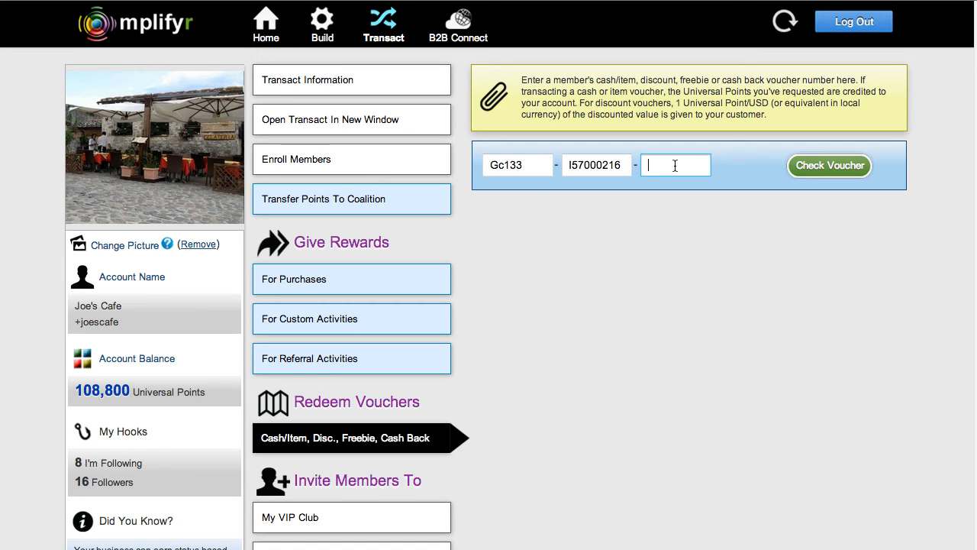
pyautogui.write('8888')
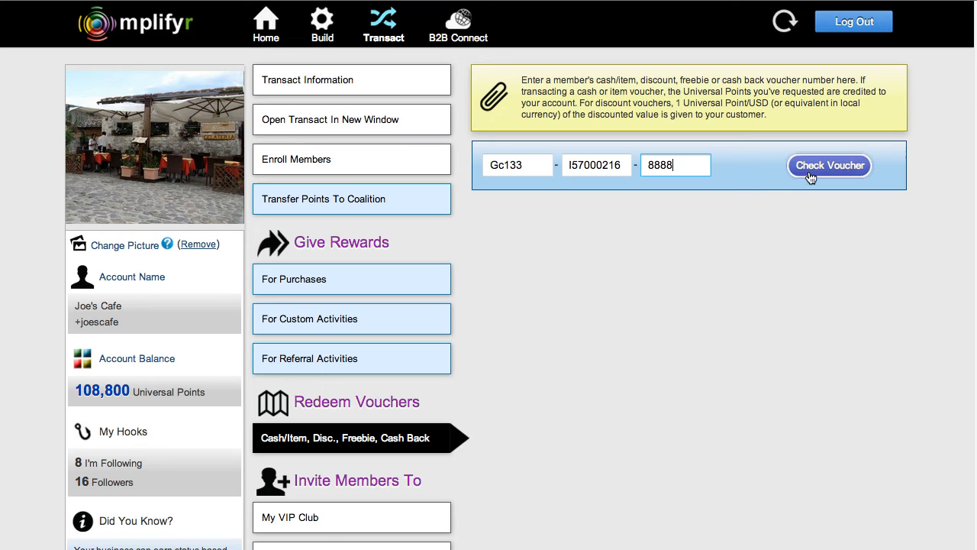
# Check the entered voucher number and review the member, the Pastry Basket details and the business's Universal Points balance.
pyautogui.click(811, 177)
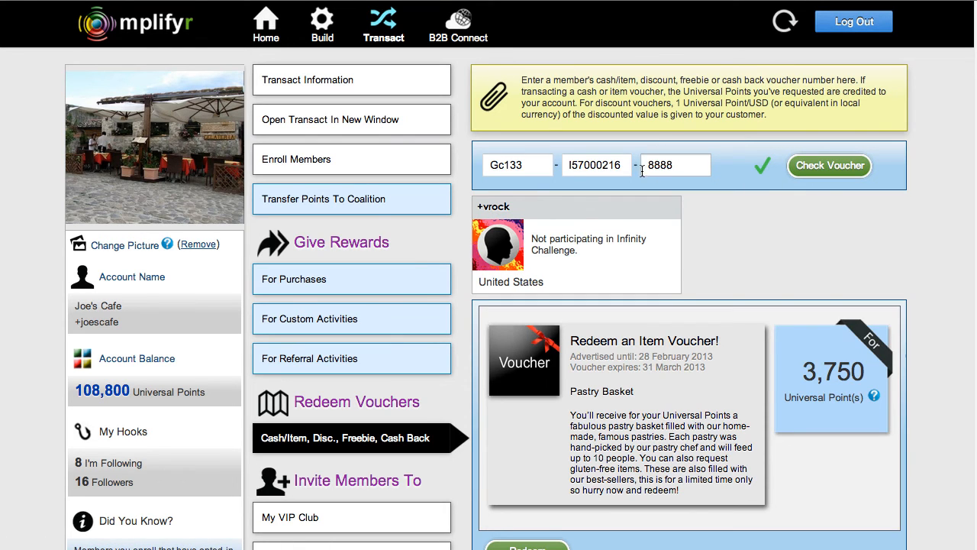
pyautogui.scroll(-3, 726, 267)
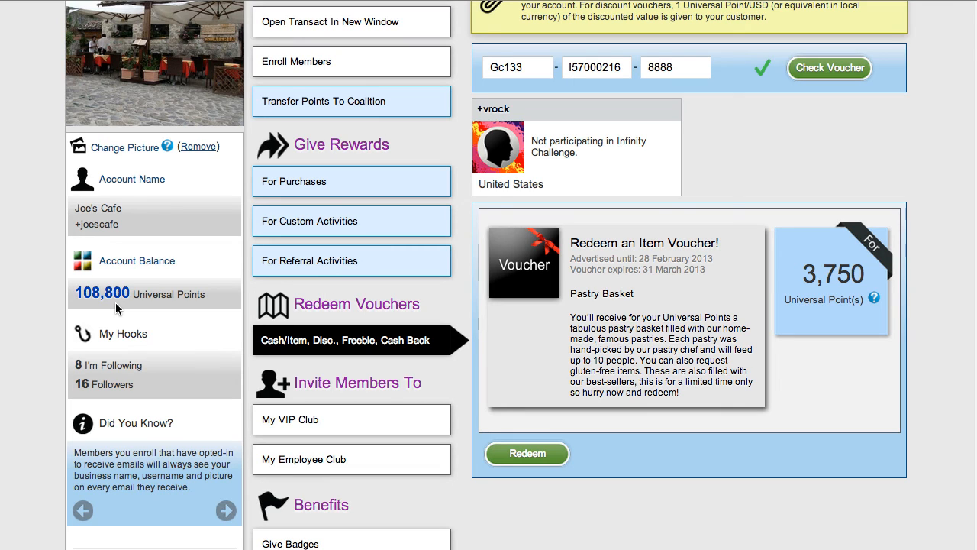
pyautogui.scroll(3, 115, 302)
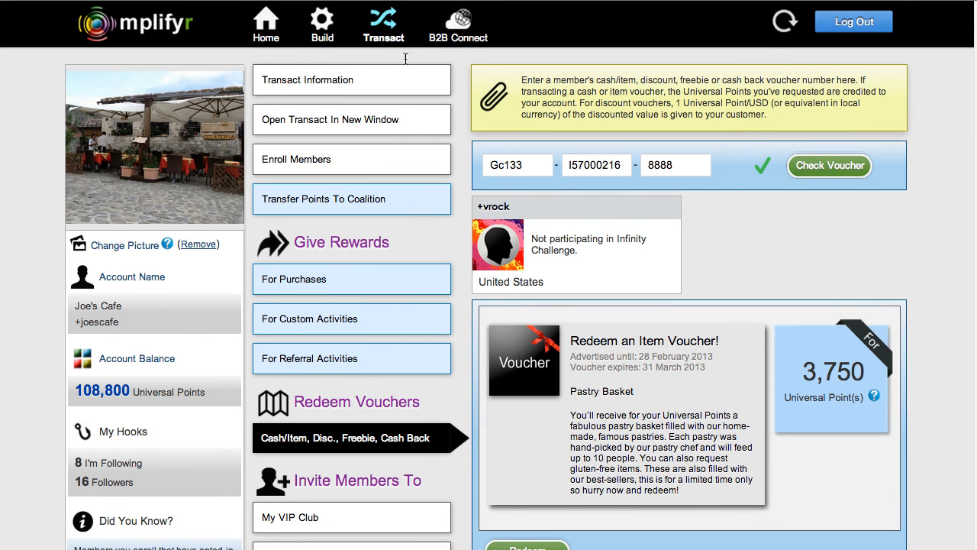
# Open the active item voucher for all mplifyr members and review its requested points, number of vouchers, total and dates.
pyautogui.click(322, 26)
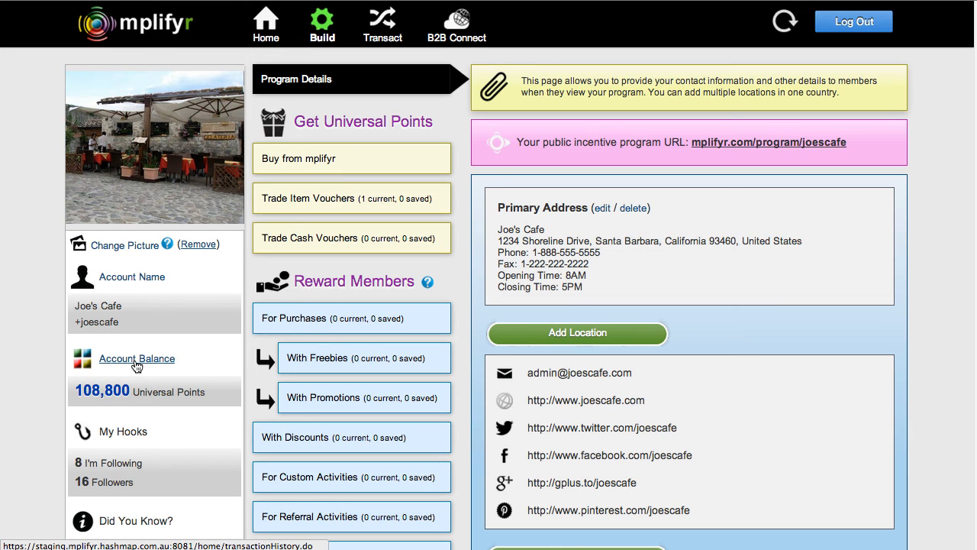
pyautogui.click(349, 212)
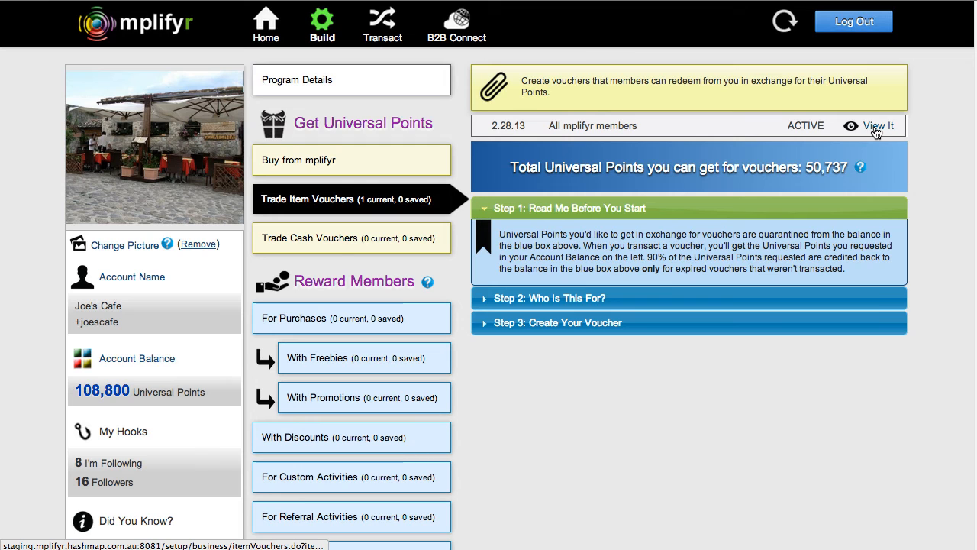
pyautogui.click(876, 130)
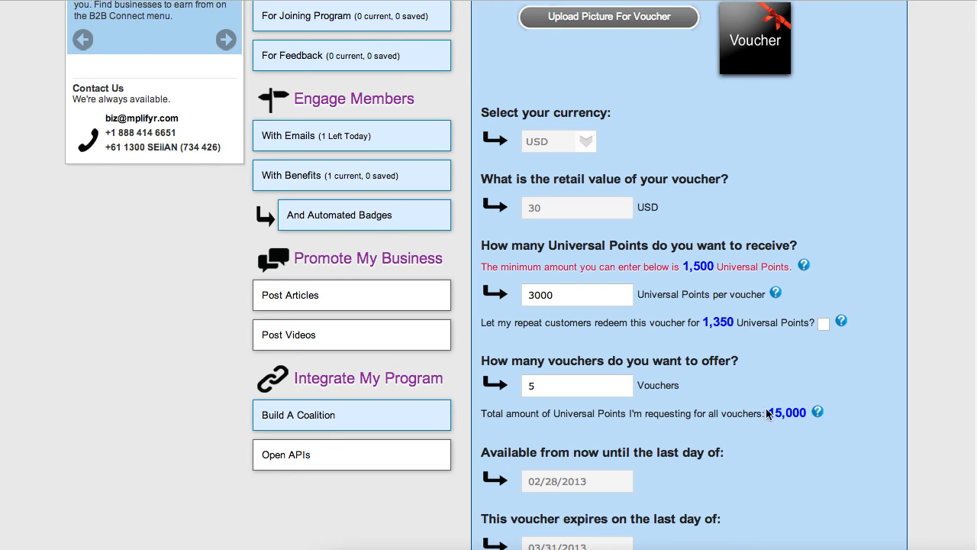
pyautogui.scroll(-1, 768, 413)
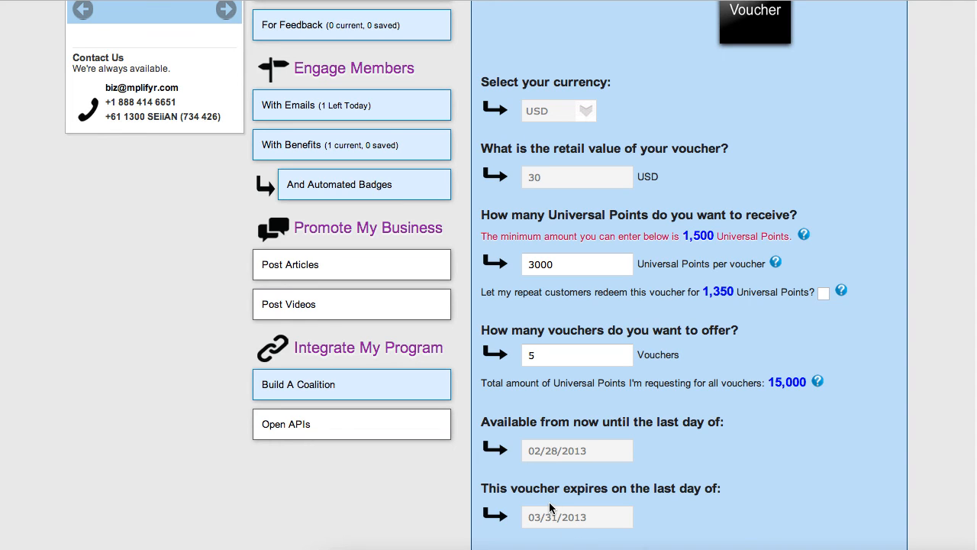
pyautogui.scroll(-1, 814, 412)
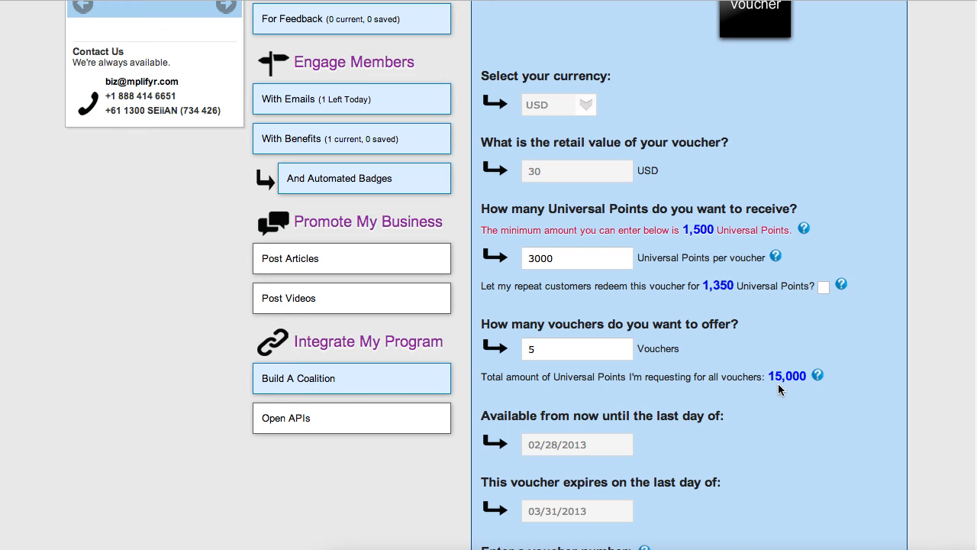
pyautogui.scroll(10, 781, 390)
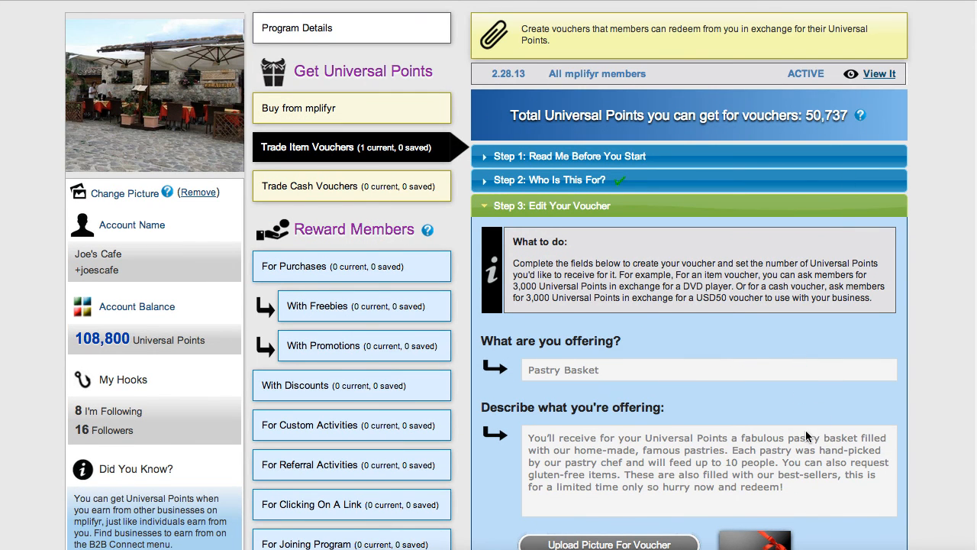
pyautogui.scroll(-7, 809, 437)
pyautogui.scroll(-1, 768, 349)
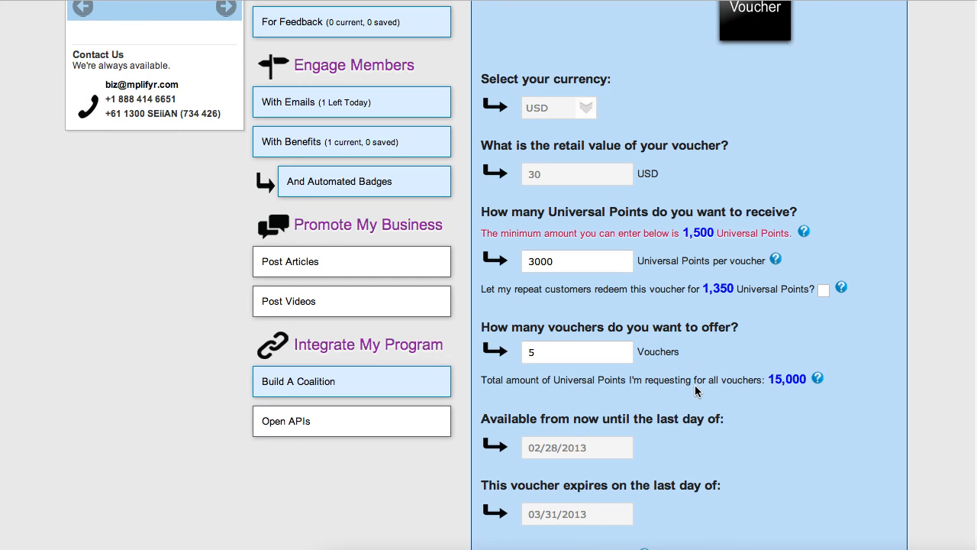
pyautogui.scroll(-1, 756, 413)
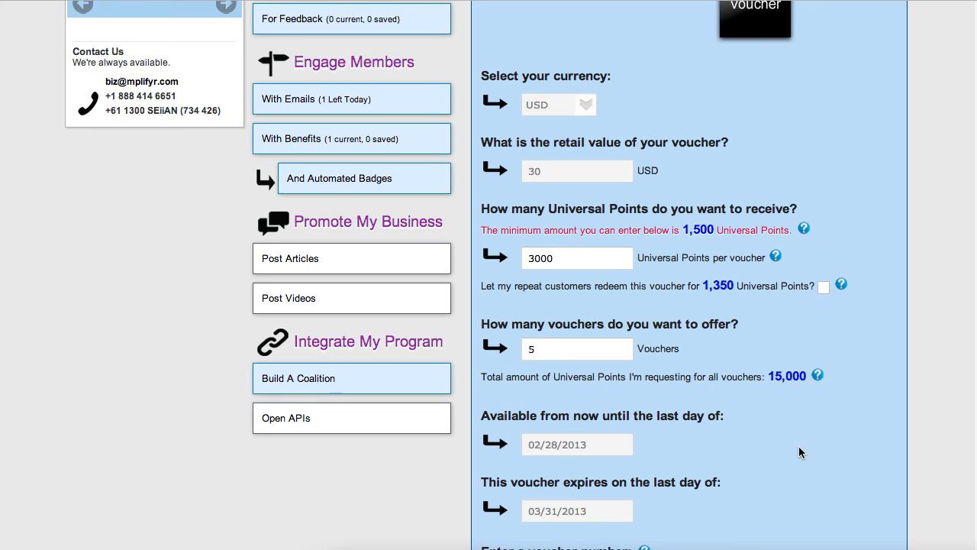
pyautogui.scroll(10, 812, 146)
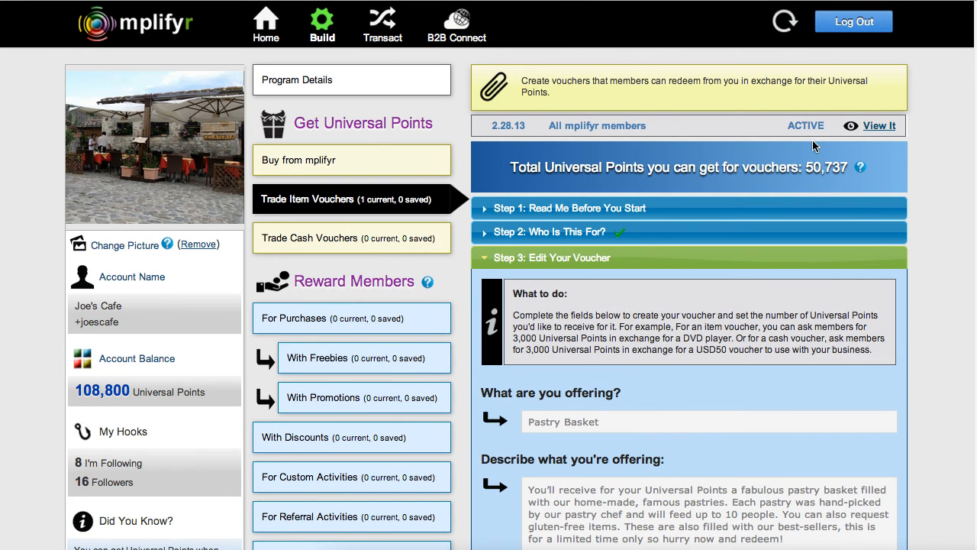
# Look through the item voucher creation steps, from the introduction and audience options to the points fields and the minimum-points help note.
pyautogui.click(518, 207)
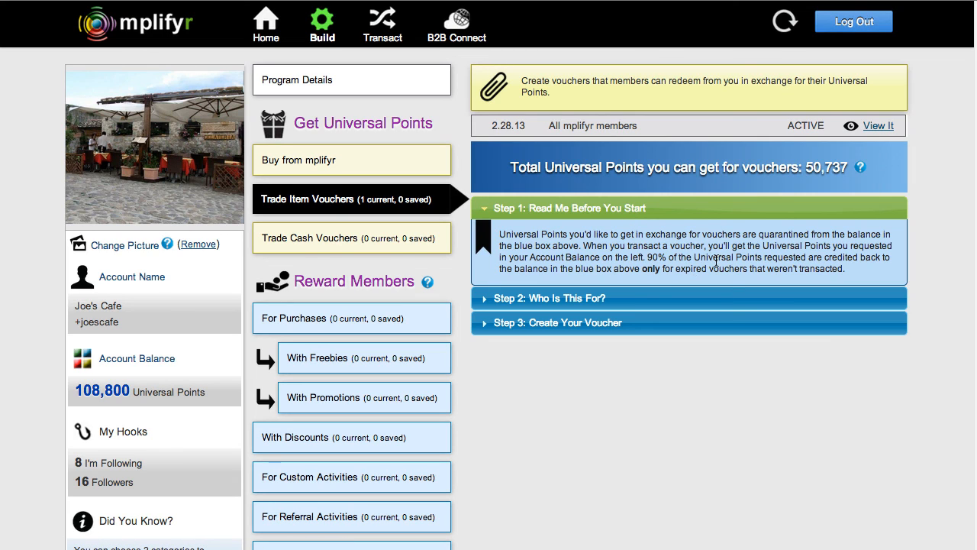
pyautogui.click(490, 299)
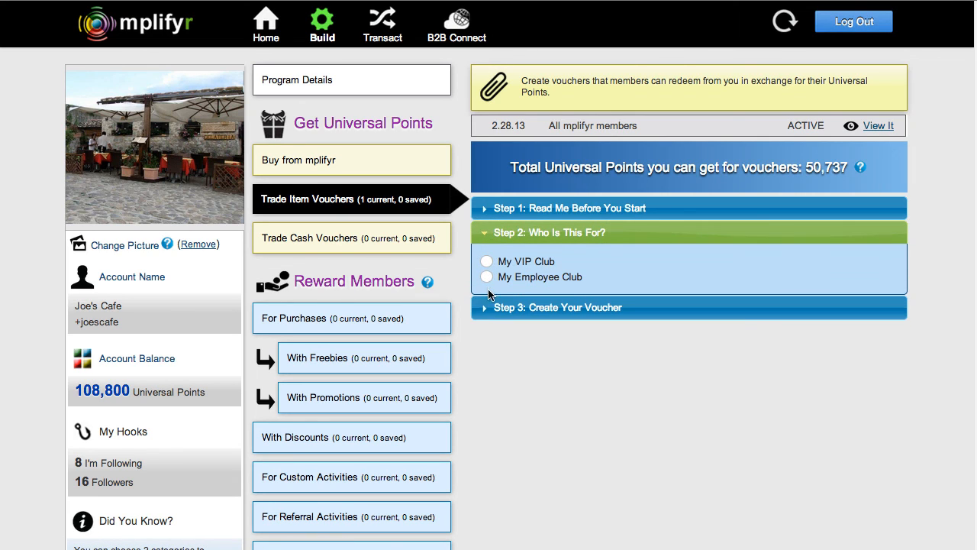
pyautogui.click(484, 309)
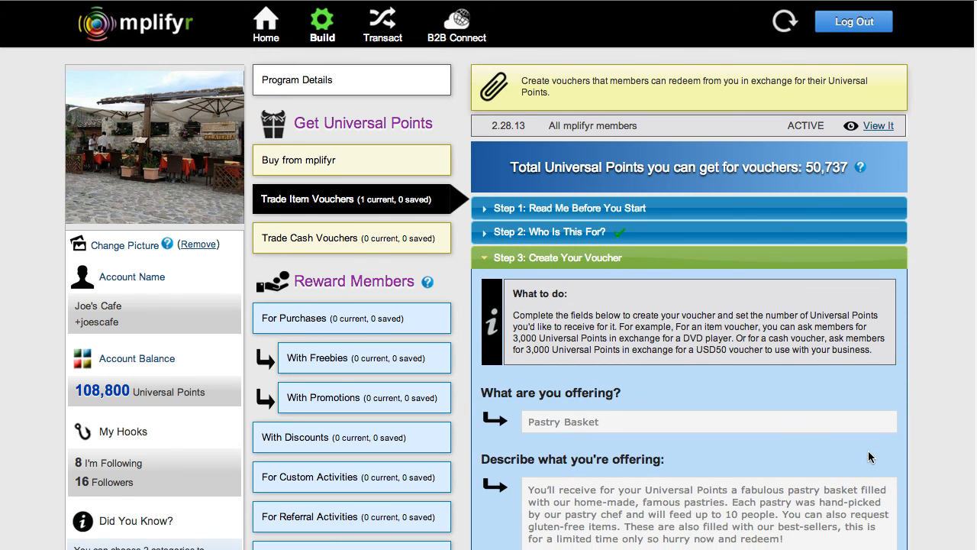
pyautogui.scroll(-1, 868, 456)
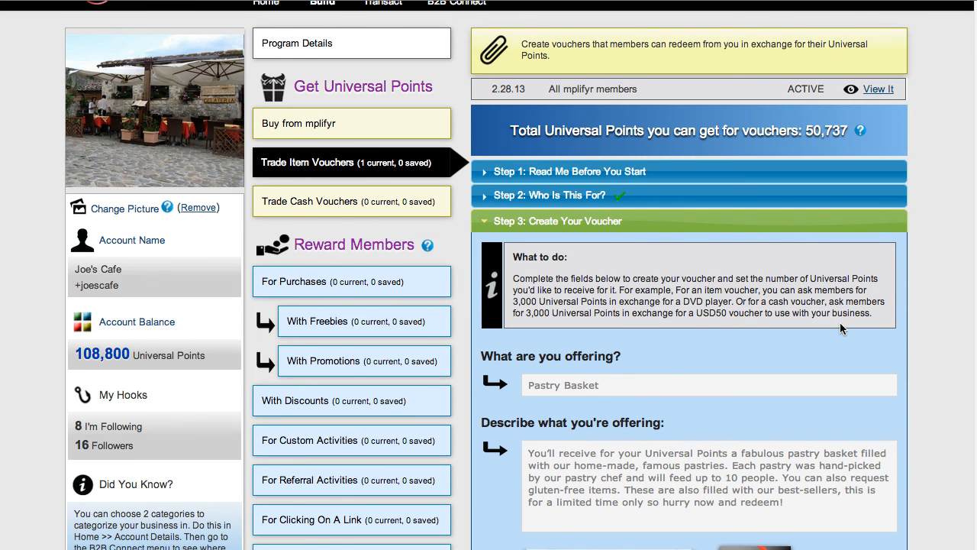
pyautogui.scroll(-15, 840, 328)
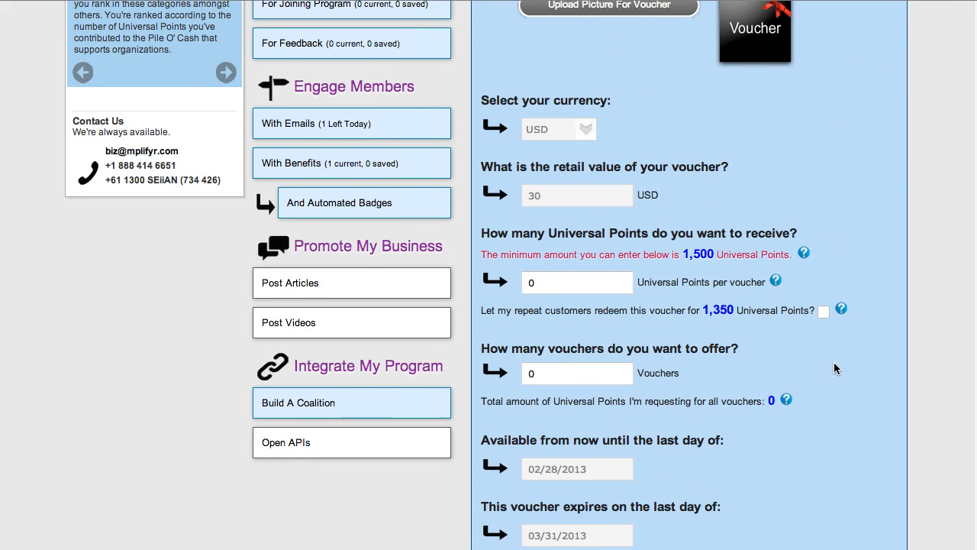
pyautogui.moveTo(805, 254)
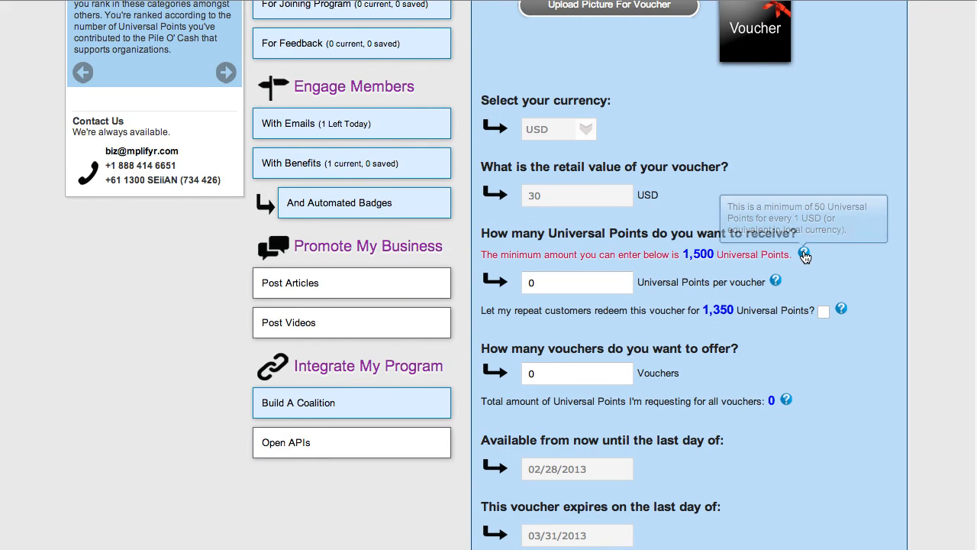